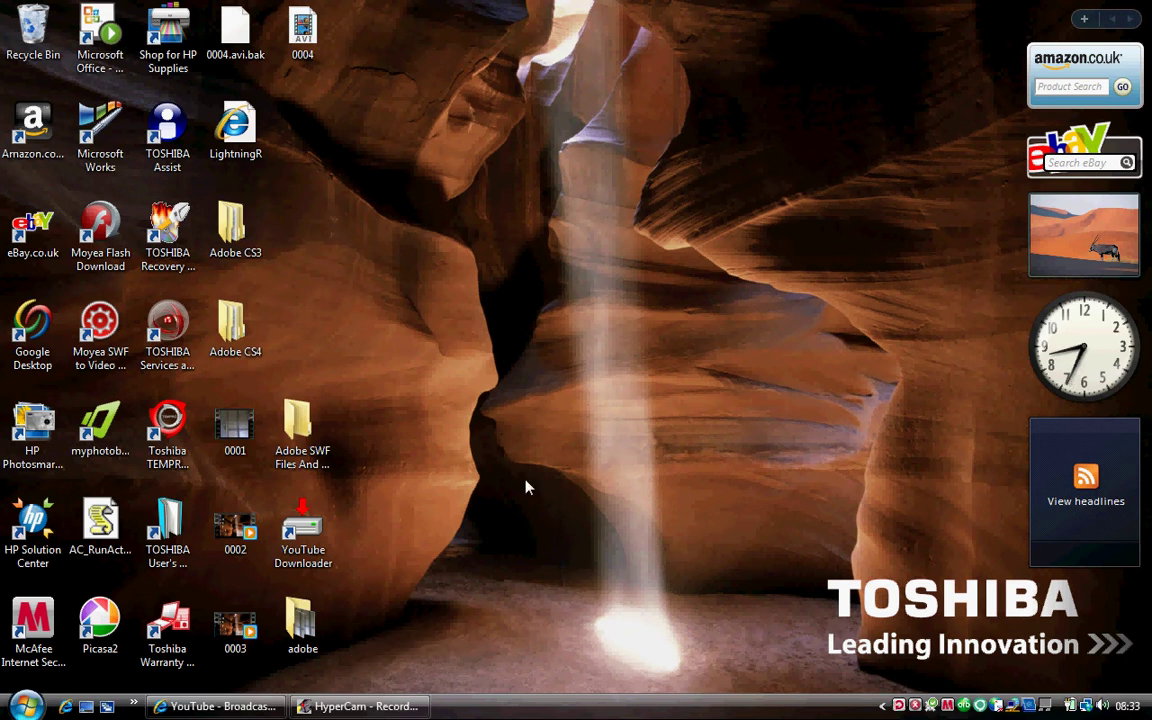
Play the Video69 clip of the boy in Windows Media Player, then close the player
key("super")
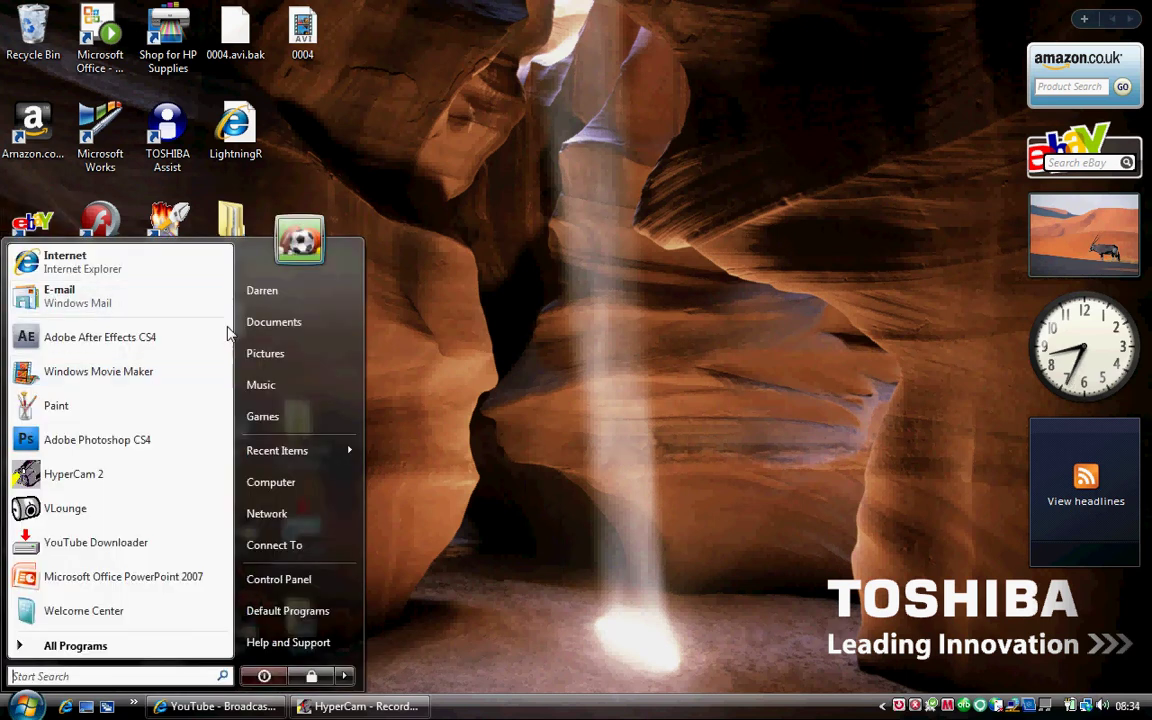
key("Escape")
key("super")
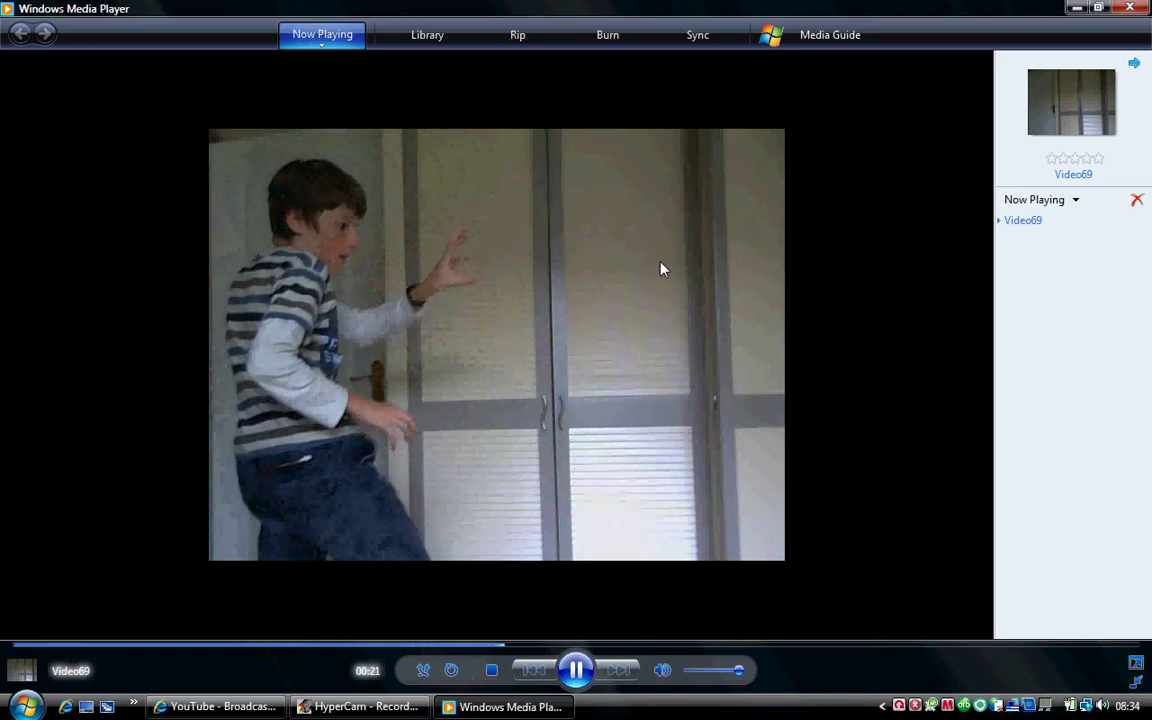
left_click(1130, 8)
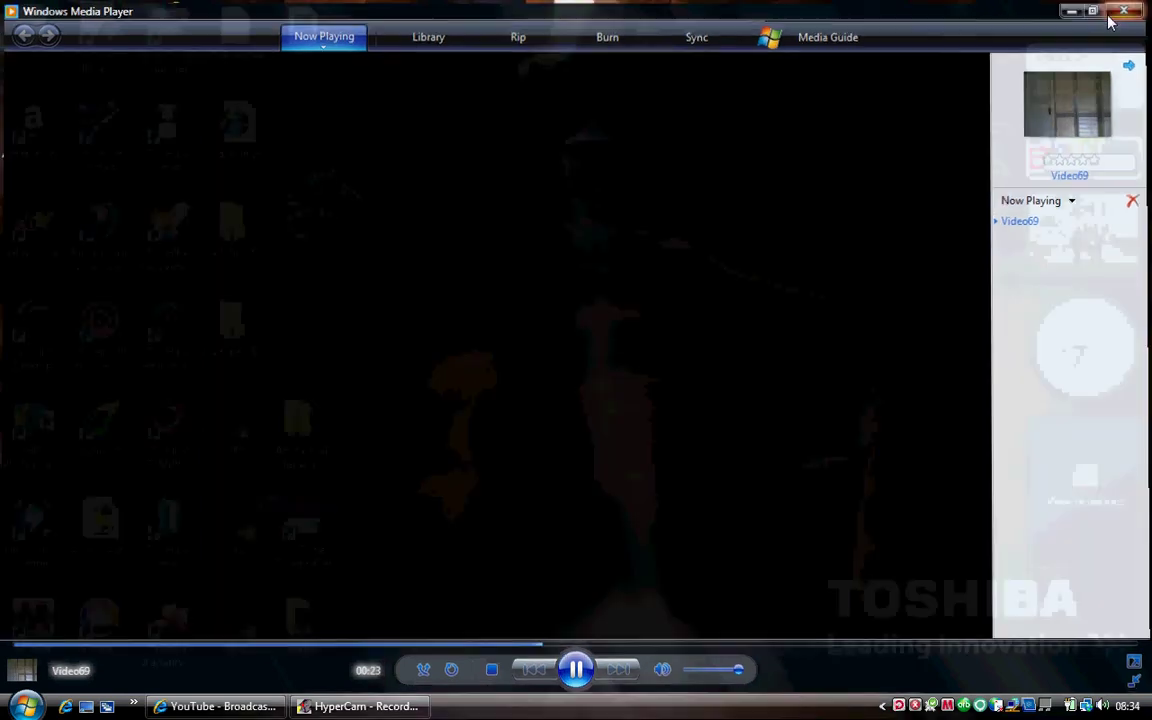
Launch Adobe After Effects CS4 from the Start menu and dismiss the trial Software Setup notice
left_click(25, 706)
left_click(60, 337)
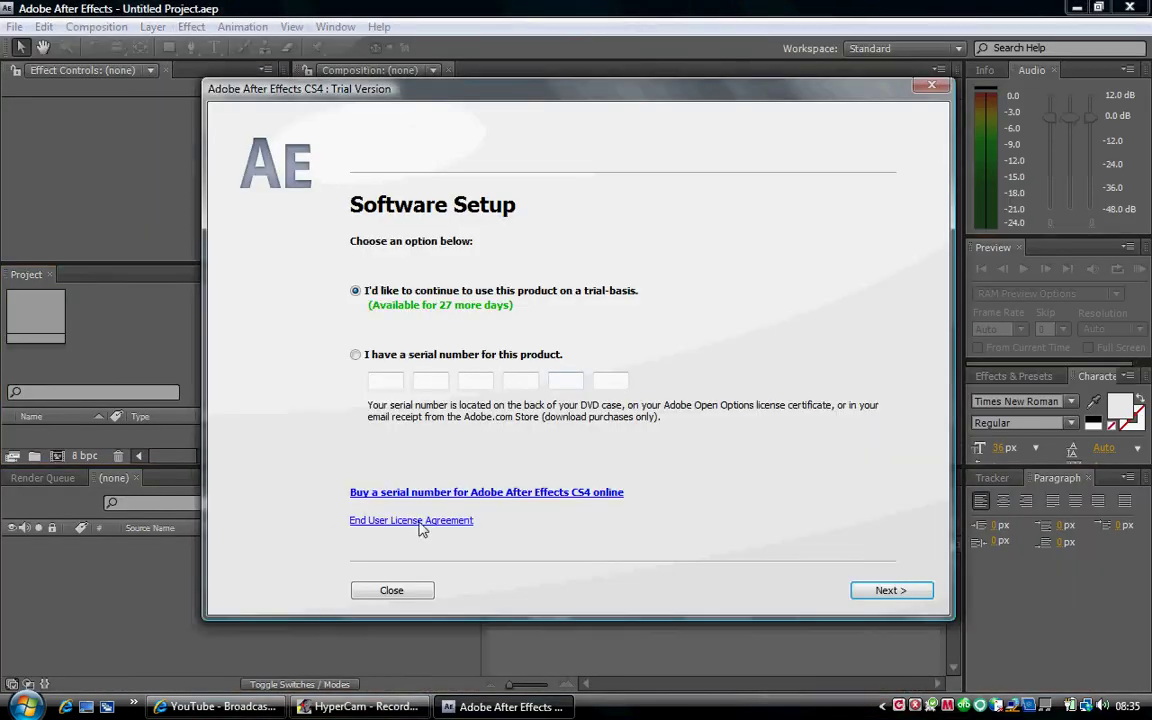
left_click(389, 590)
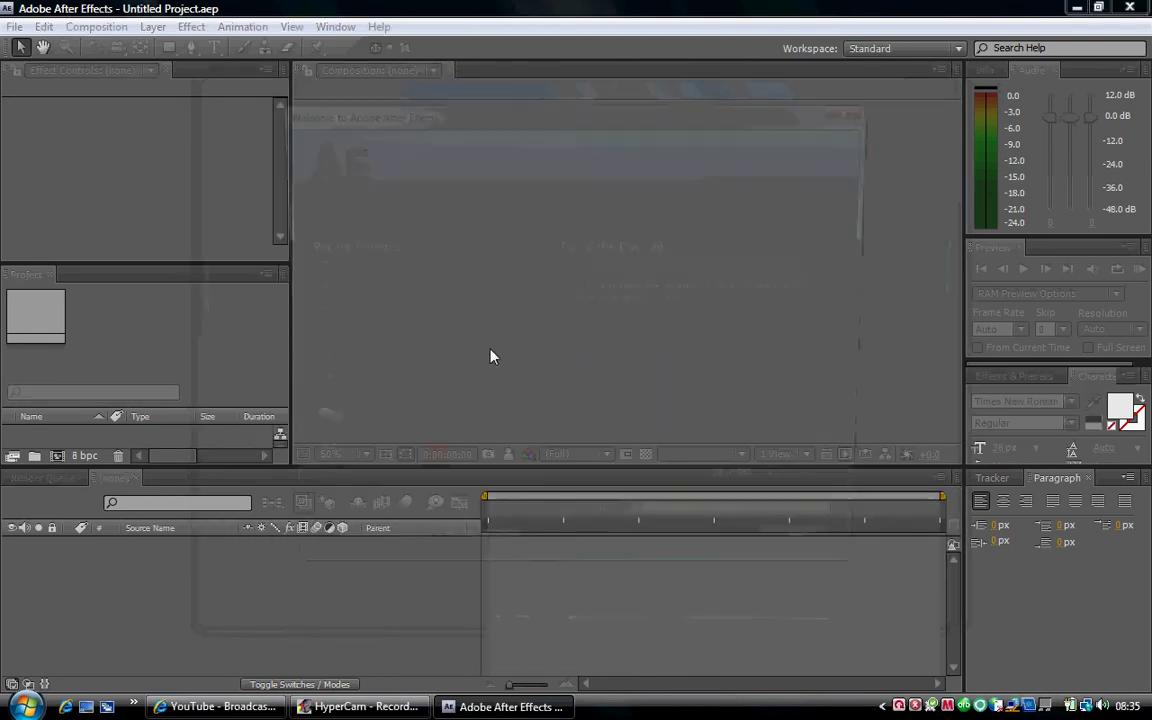
Create a 720x480, 29.97 fps, 30-second composition named 'Basic Lightning'
left_click(450, 437)
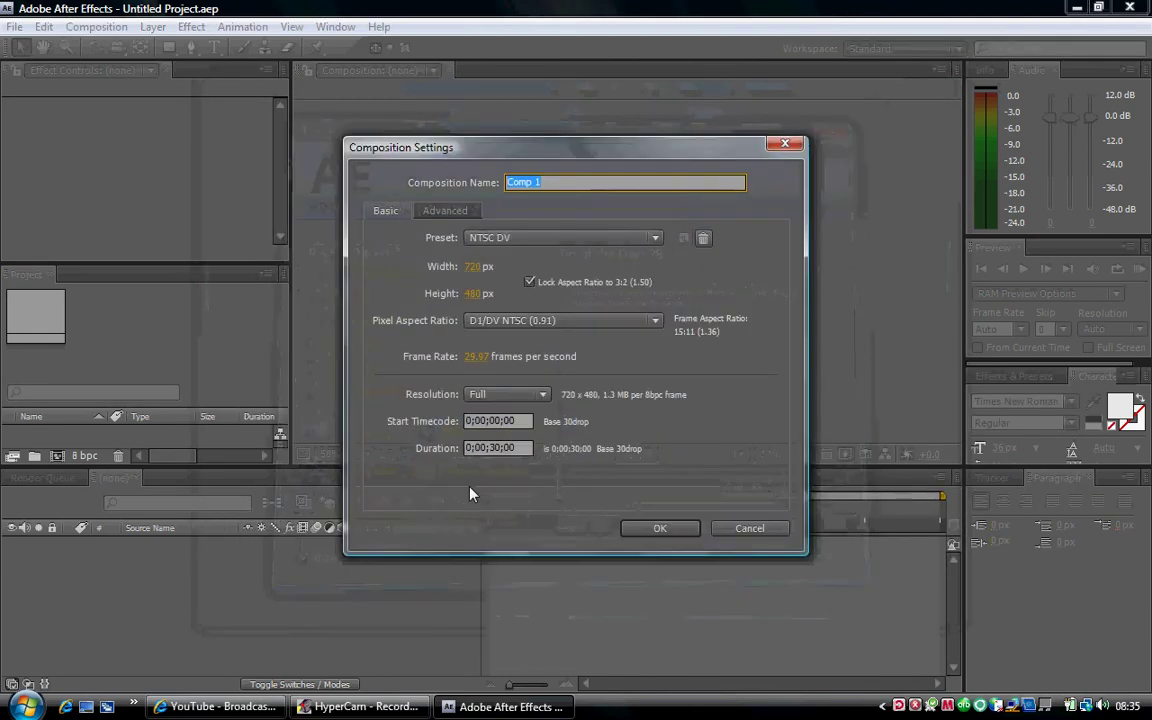
type("Basic Lightning")
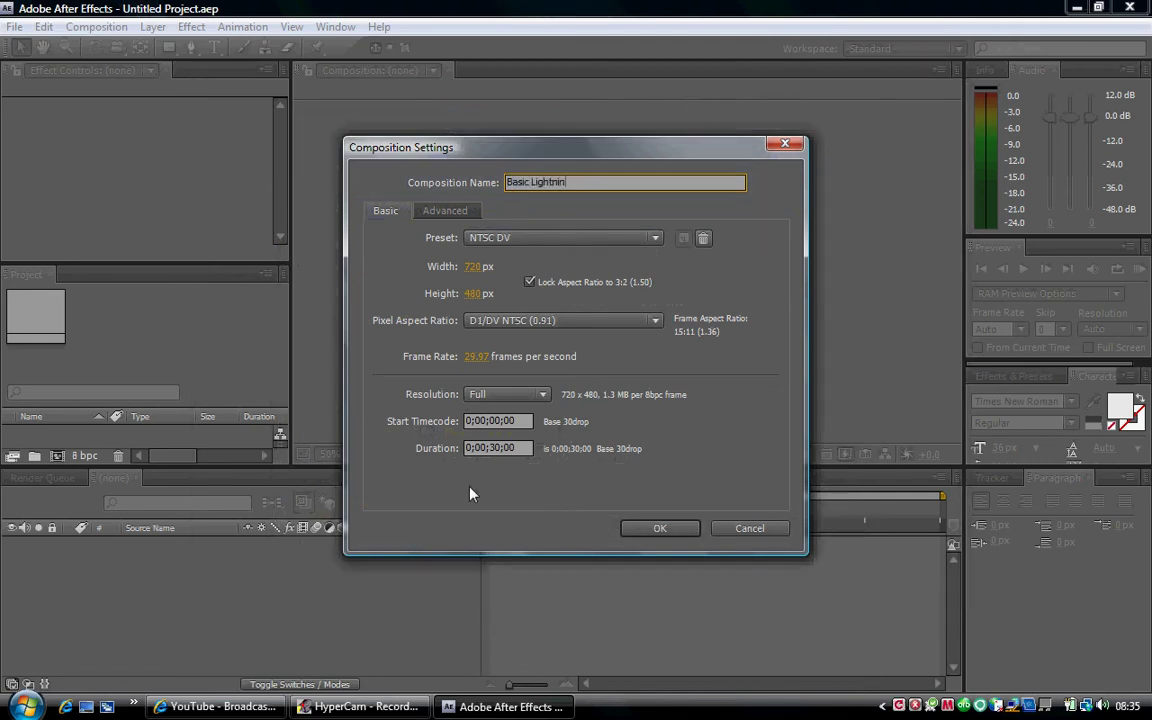
key("Return")
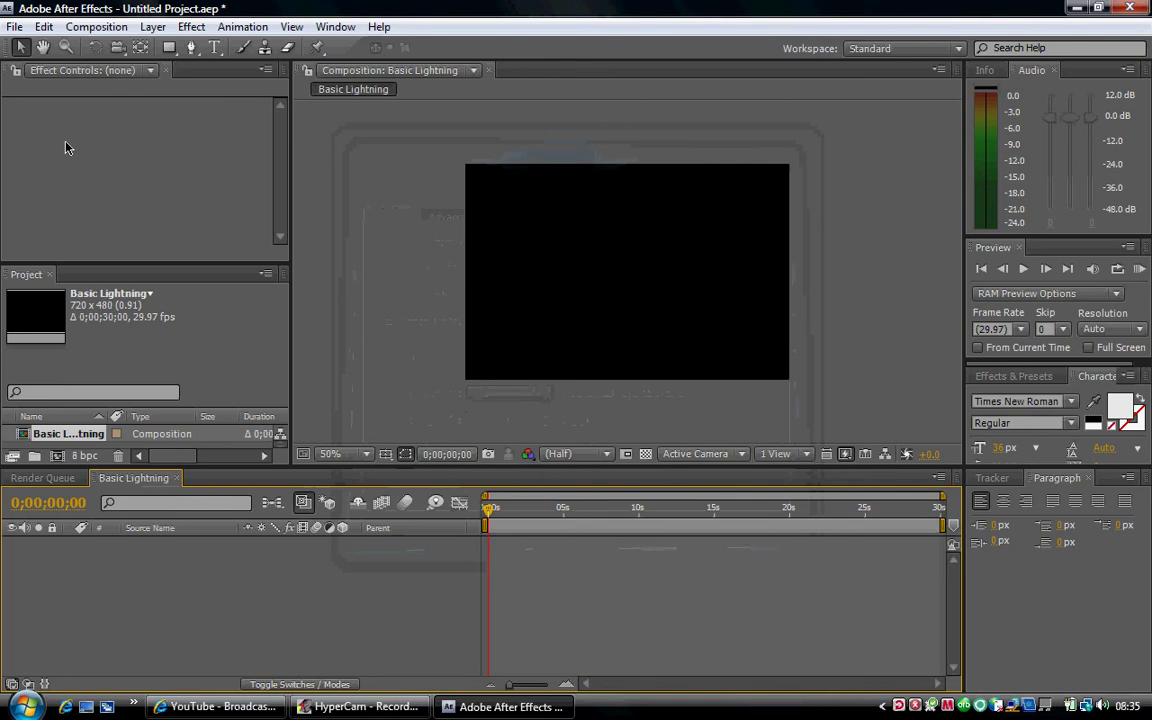
Import the Video69.mpg movie into the project with Ctrl+I
key("ctrl+i")
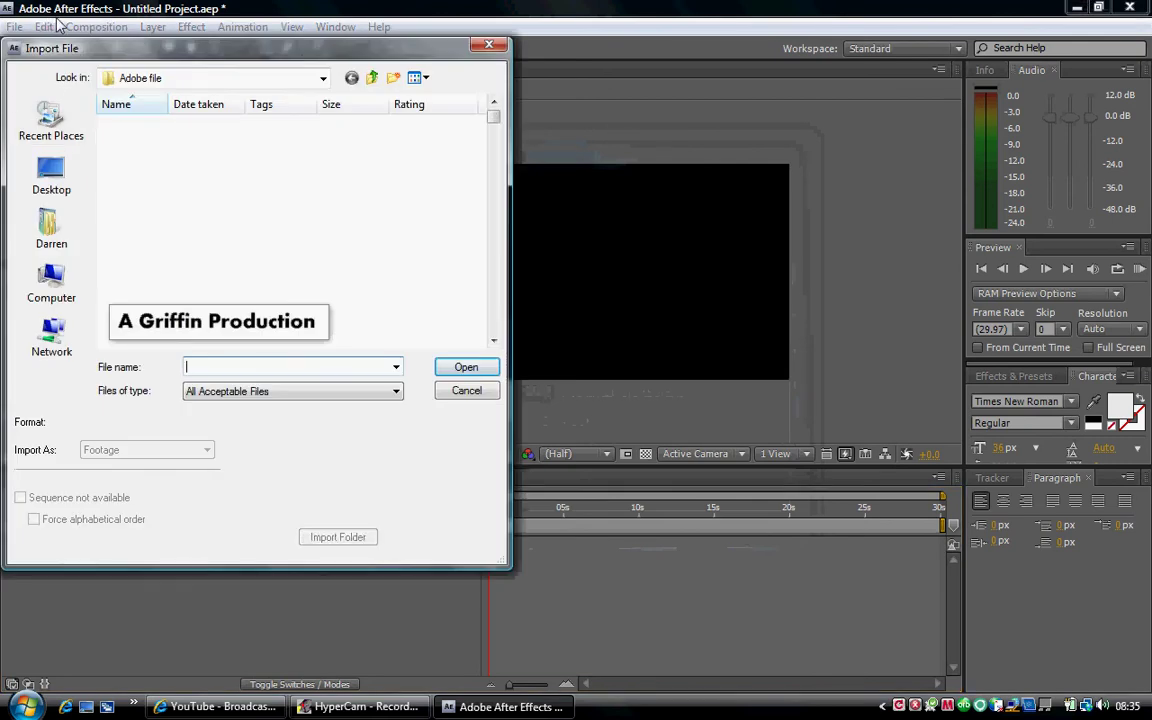
left_click_drag(494, 116, 496, 337)
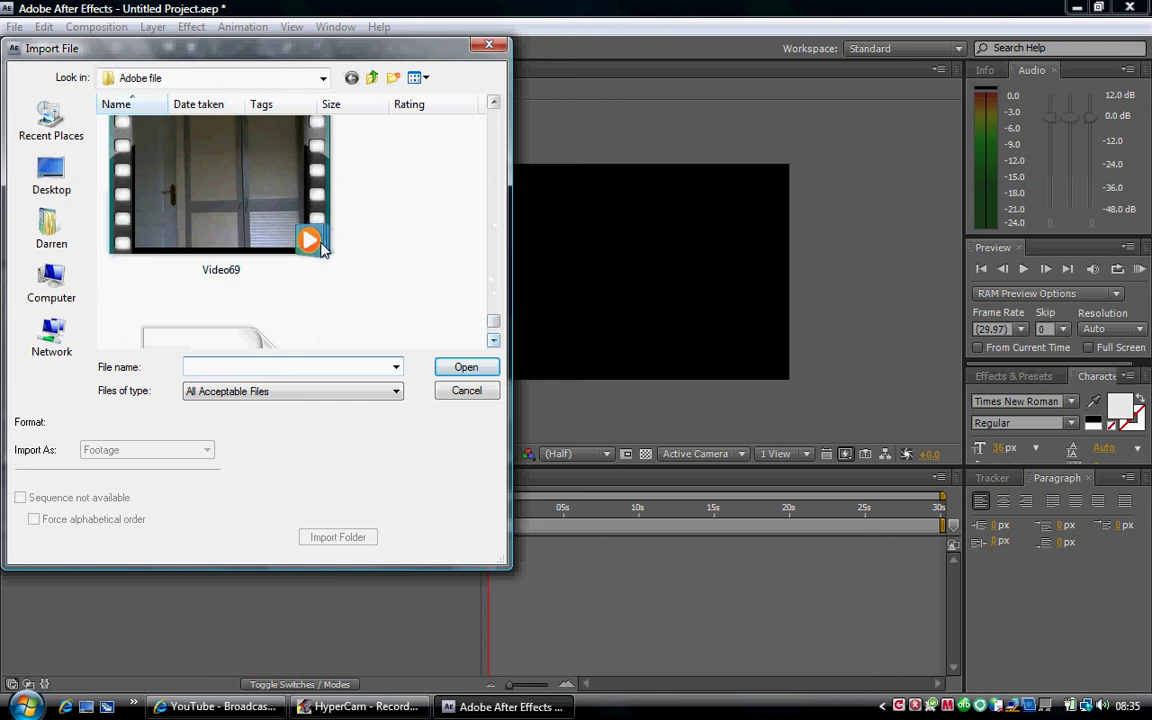
left_click(466, 390)
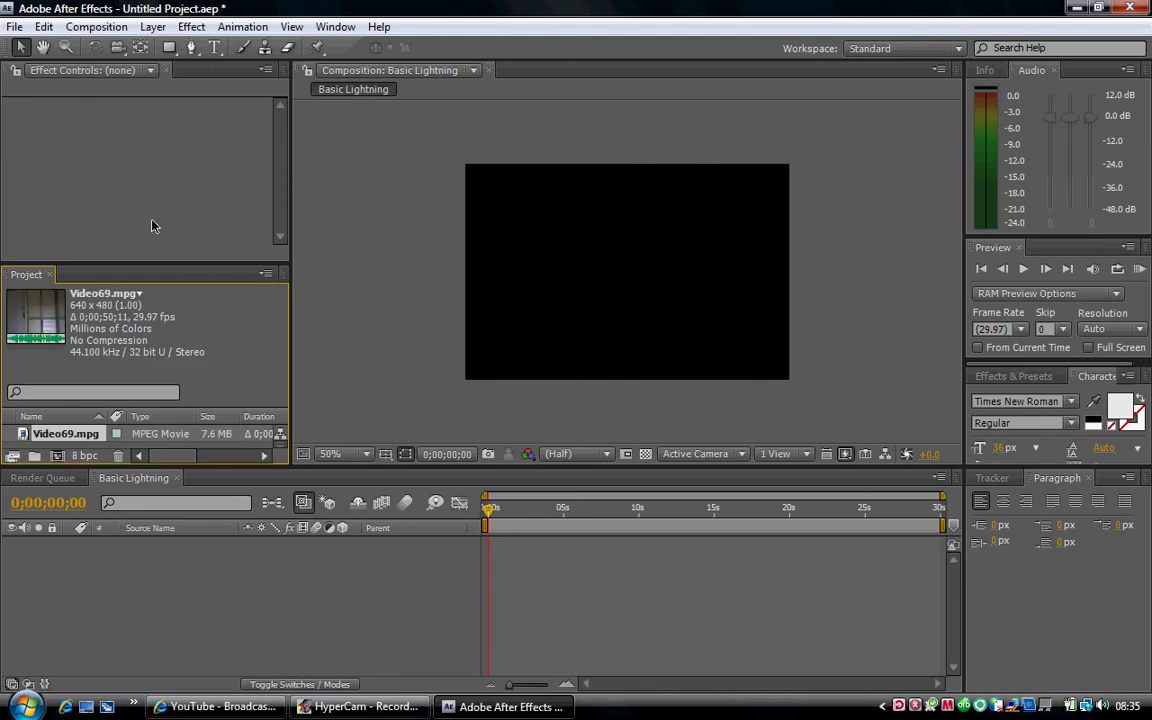
Build a new Video69 composition from the Video69.mpg footage, dismissing the McAfee error
left_click_drag(60, 438, 197, 549)
left_click_drag(60, 458, 58, 456)
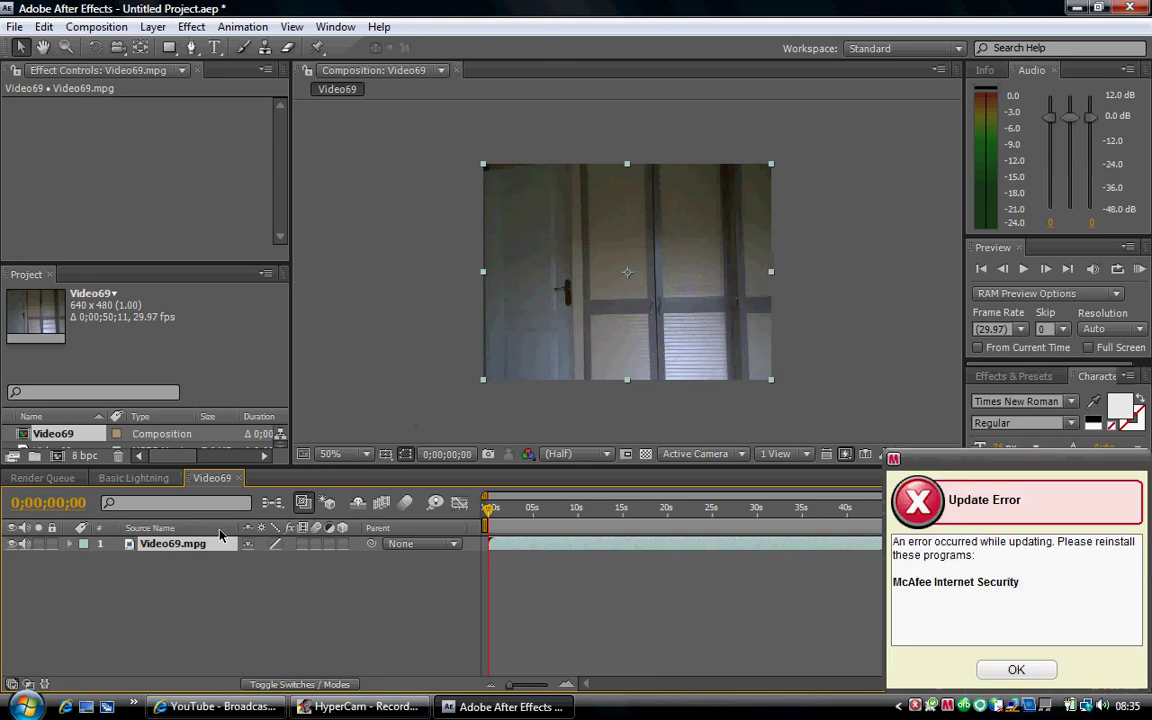
left_click(1024, 694)
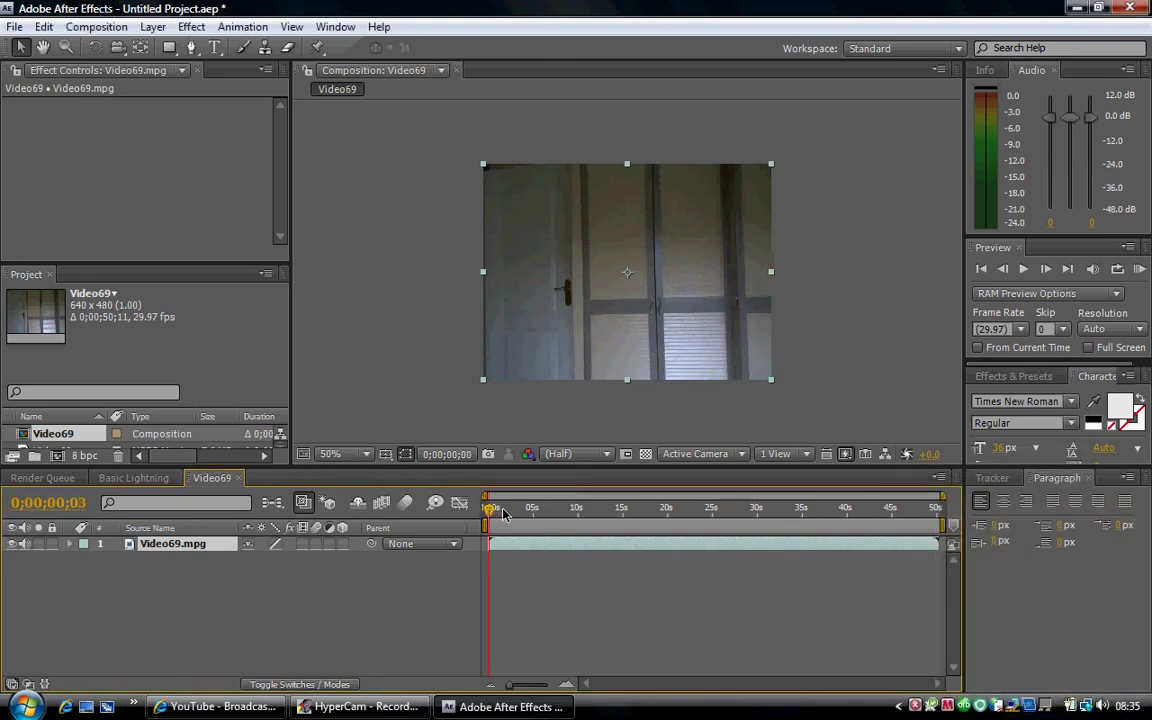
Split the clip at 0;00;04;18, delete the opening piece, and play back from the start
left_click_drag(491, 513, 531, 514)
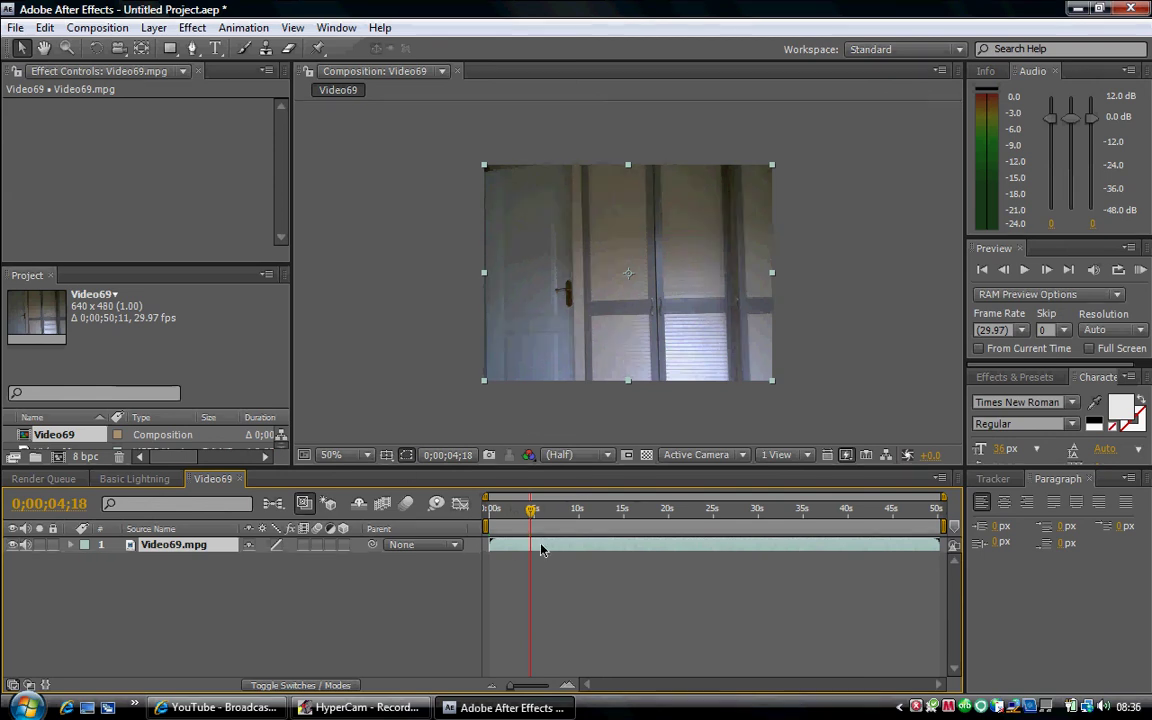
key("ctrl+shift+d")
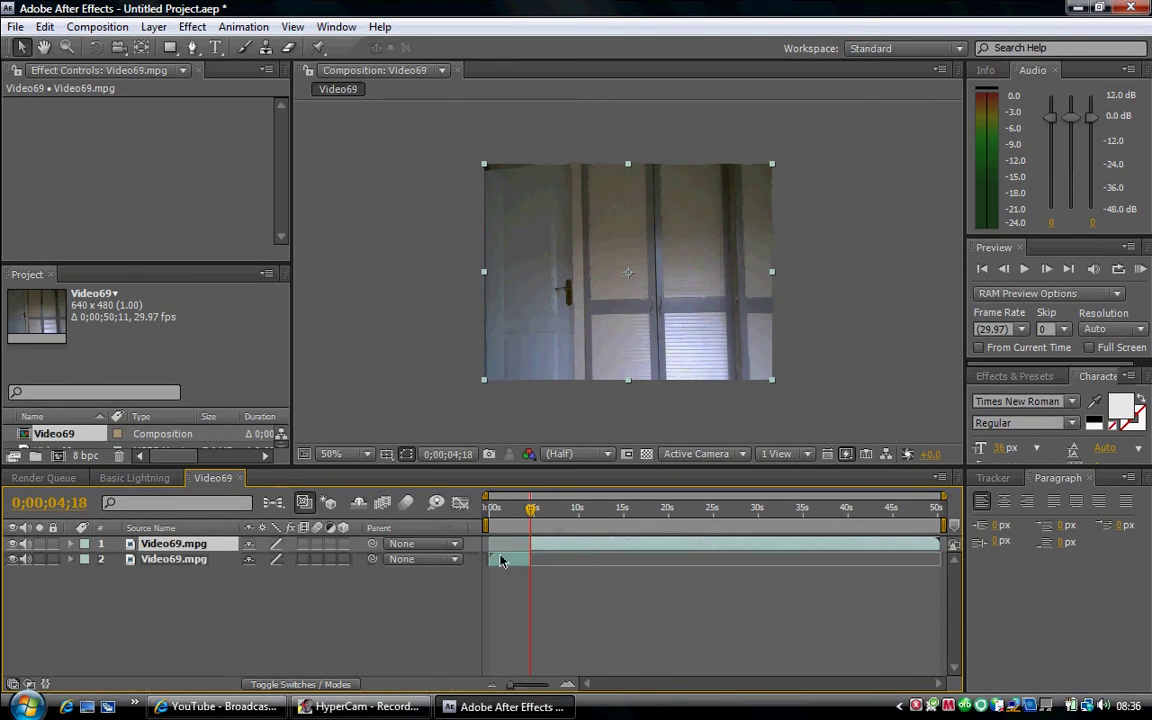
key("Delete")
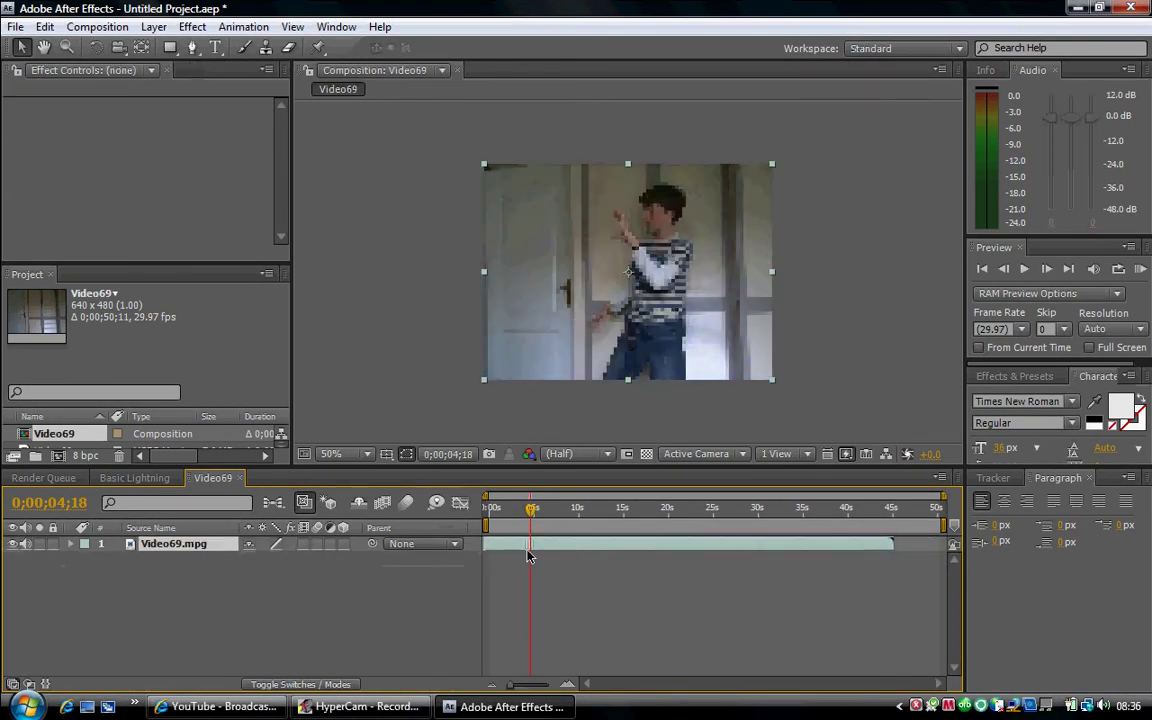
left_click_drag(531, 510, 500, 510)
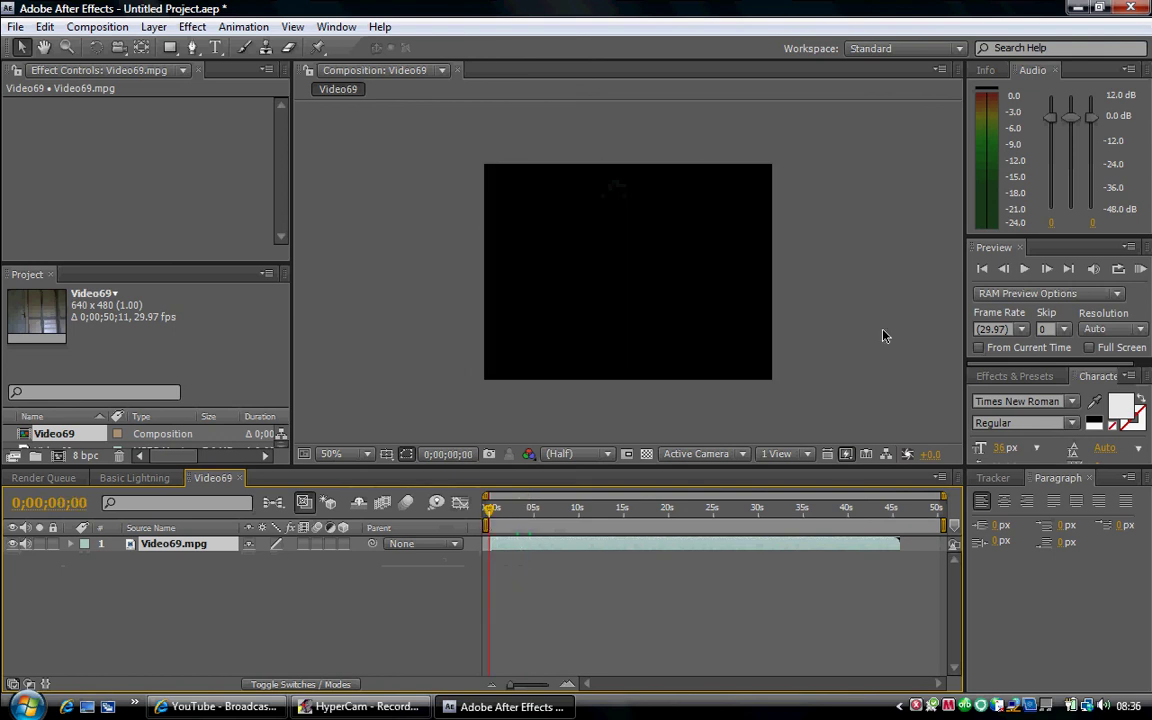
left_click(1025, 272)
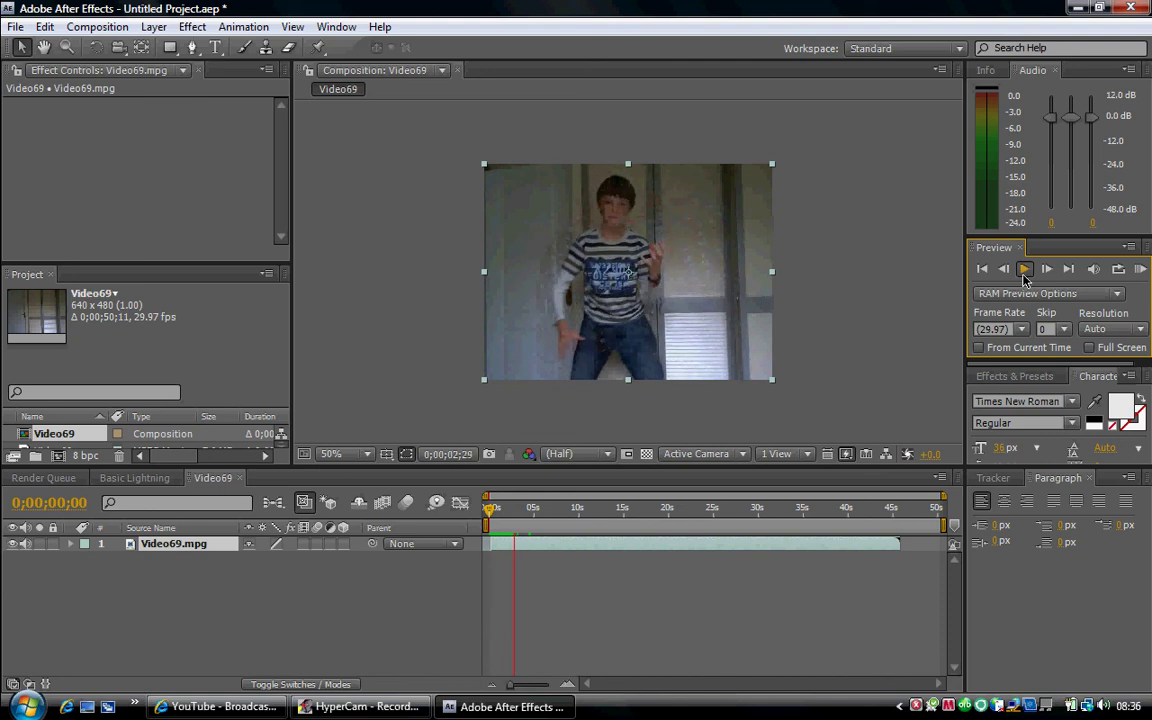
Find the frame where the boy's hands thrust out and split the layer at 0;00;04;20
left_click(1025, 272)
left_click(1025, 272)
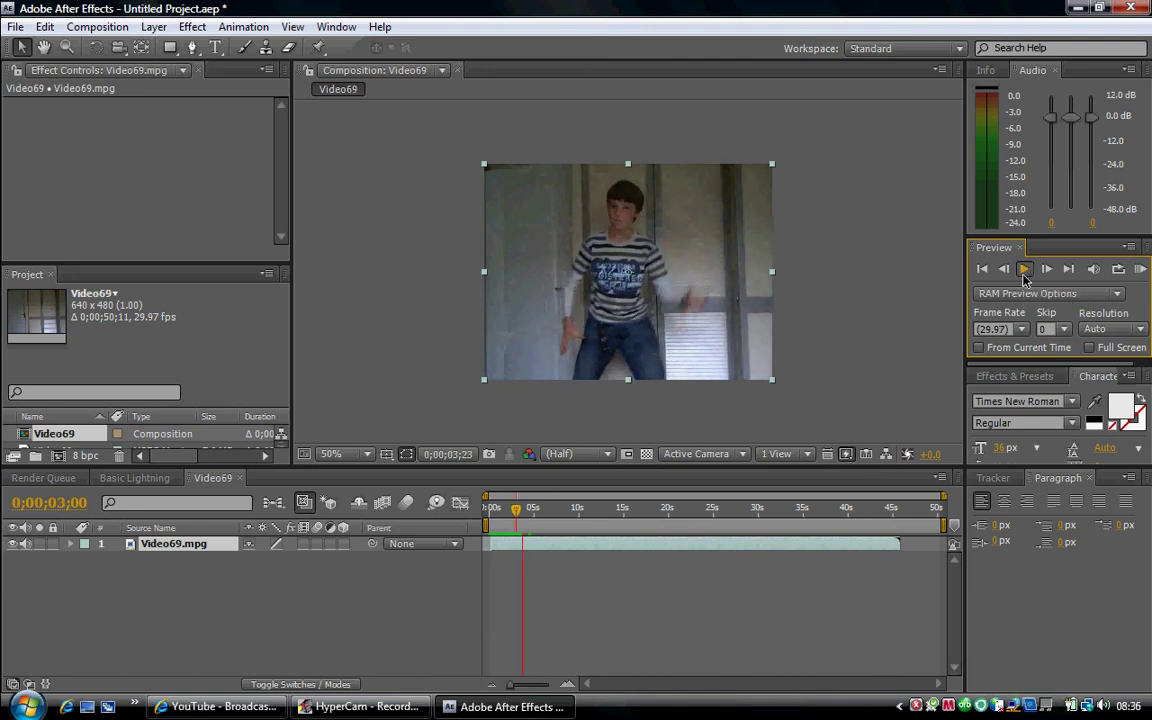
left_click(1025, 272)
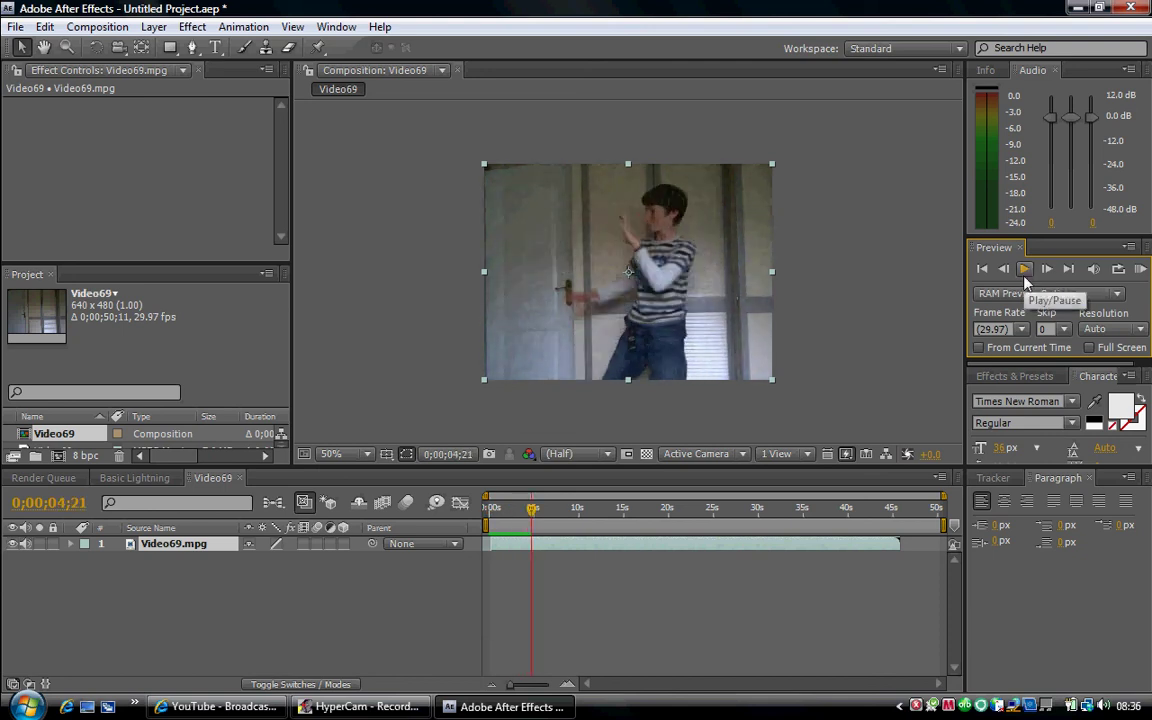
left_click(1005, 270)
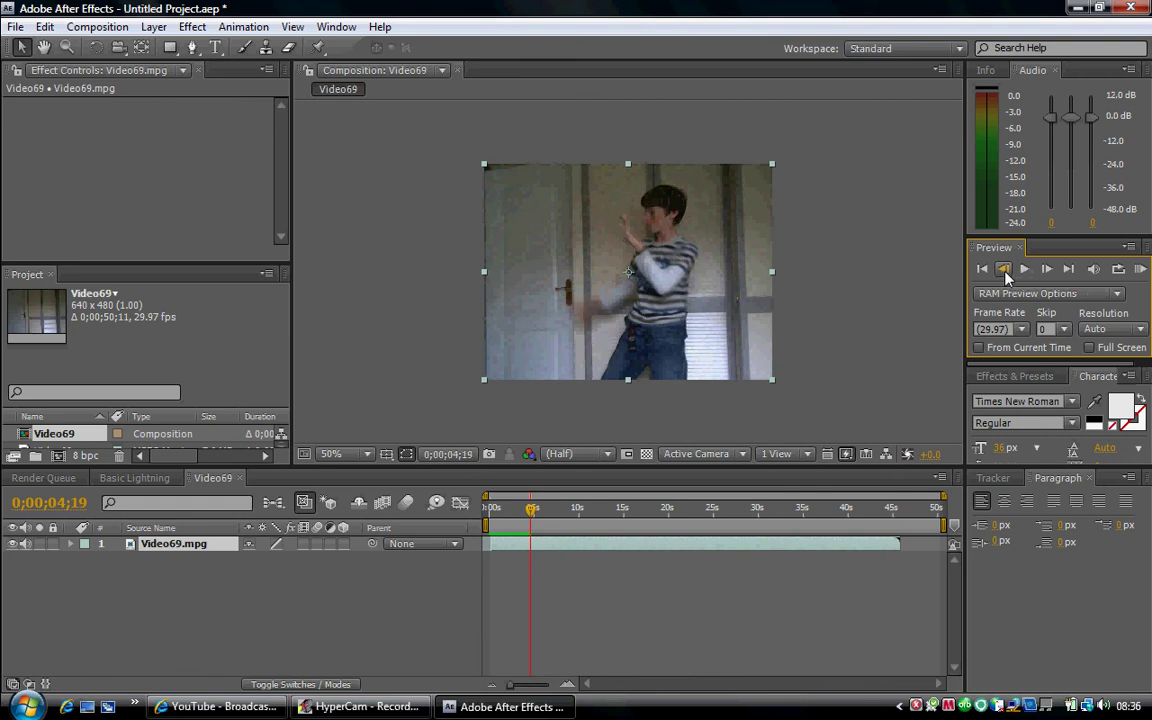
left_click(1045, 270)
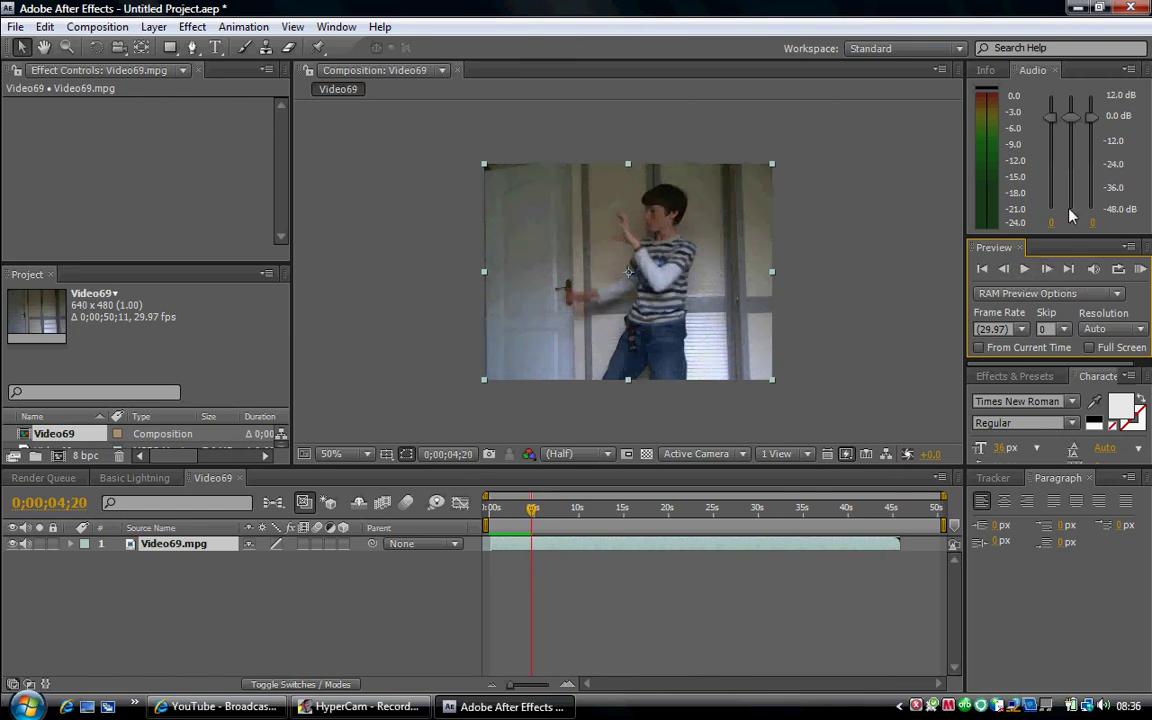
key("ctrl+shift+d")
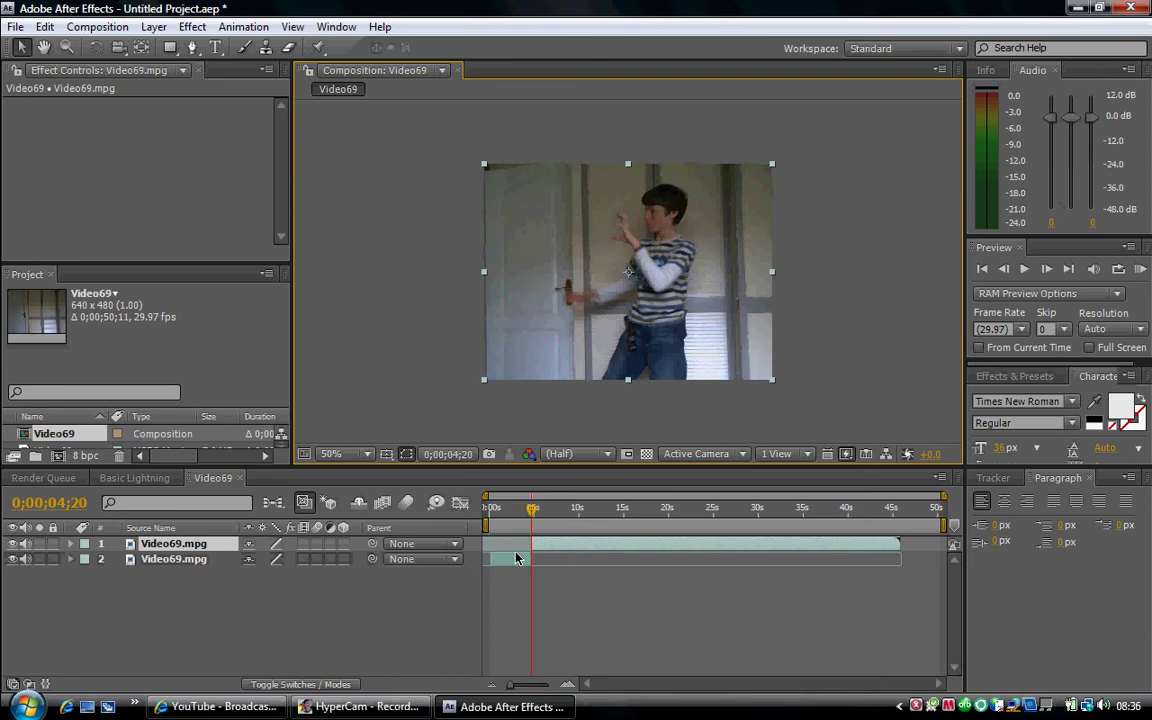
Split the top layer again at 0;00;08;15, then select the middle Video69 layer
left_click(1025, 269)
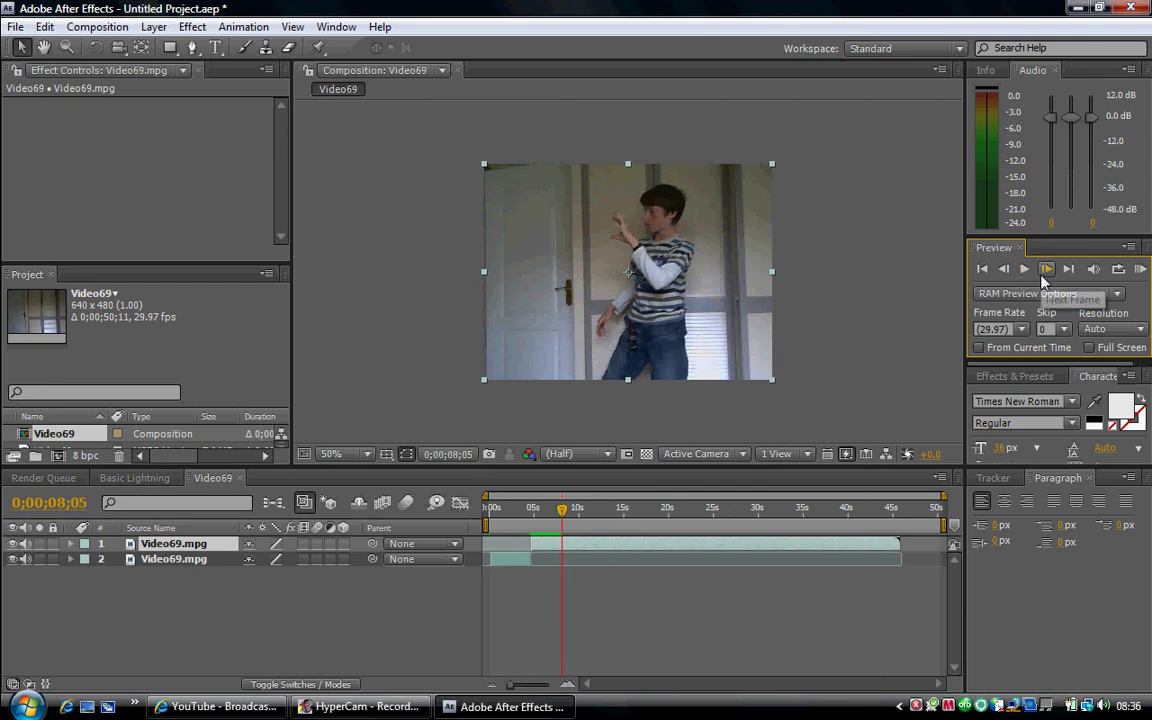
left_click(1045, 272)
left_click(1045, 272)
left_click(1045, 272)
left_click(1045, 272)
left_click(1045, 272)
left_click(1046, 272)
left_click(1046, 272)
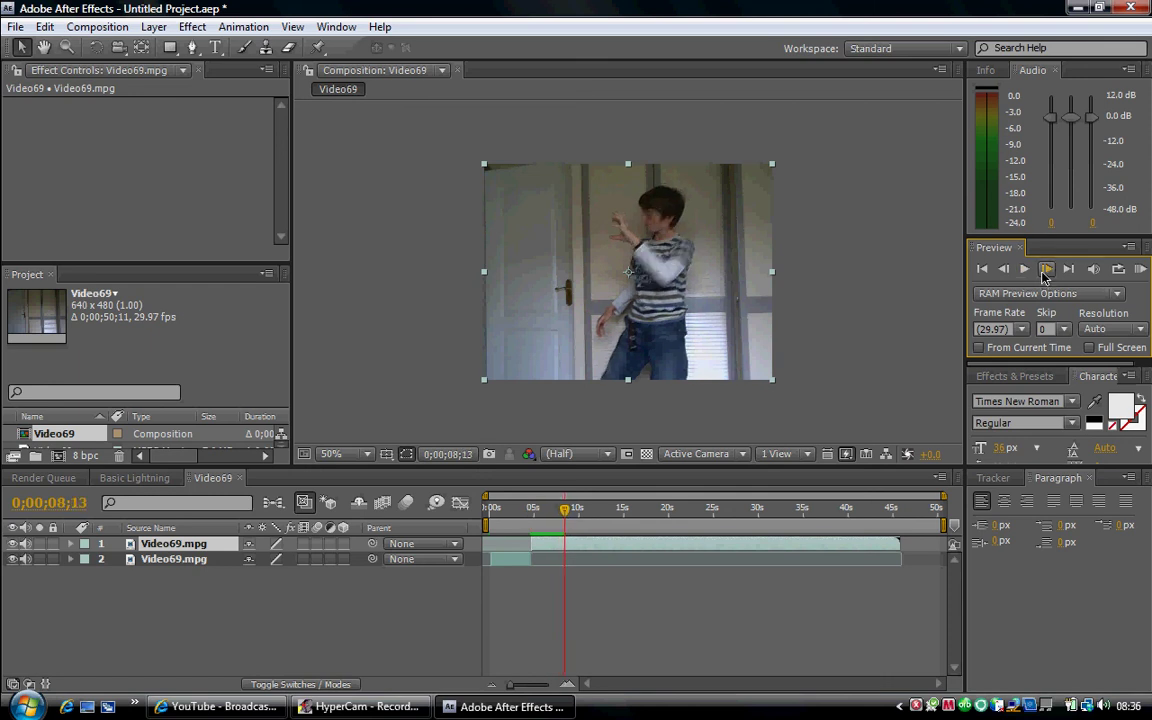
left_click(1046, 272)
left_click(1045, 270)
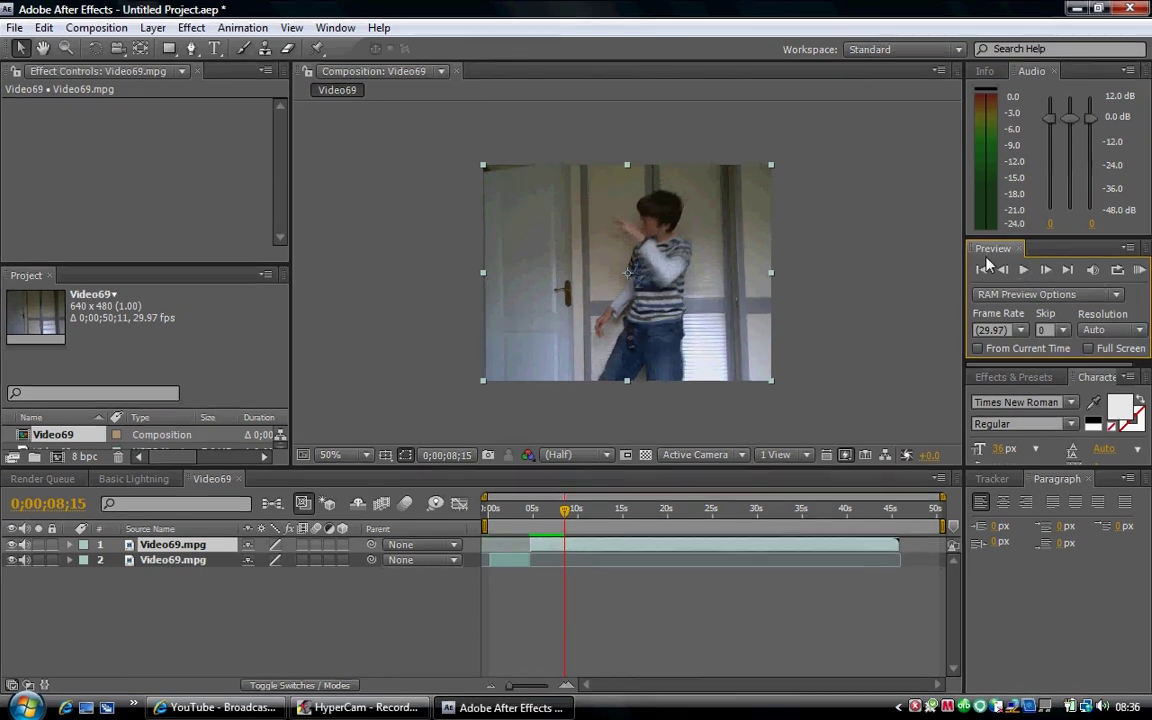
key("ctrl+shift+d")
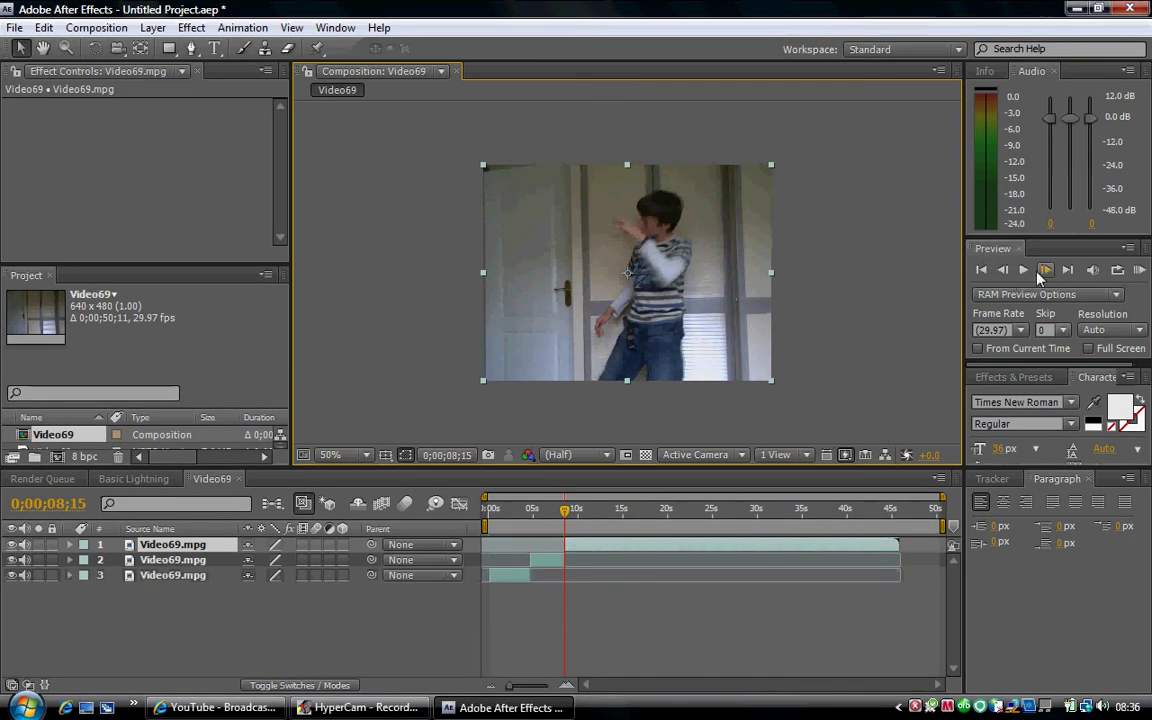
left_click_drag(561, 525, 532, 512)
left_click(551, 548)
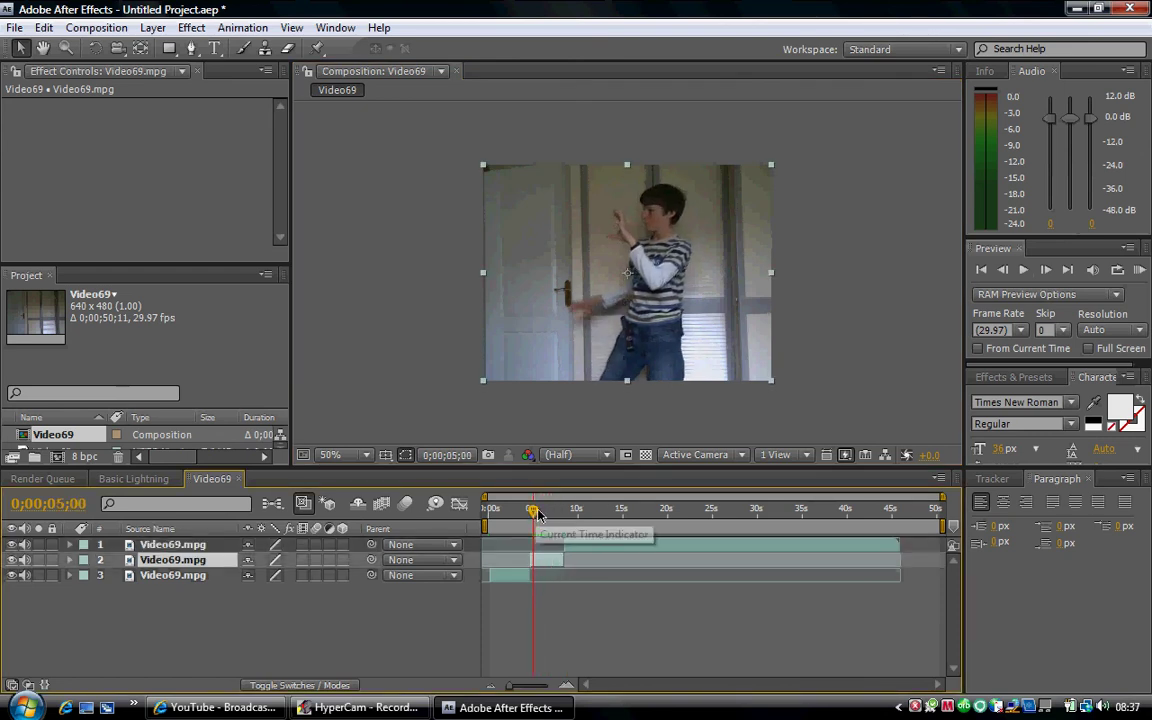
Apply the Obsolete > Lightning effect to the middle layer and place its start point
left_click(191, 27)
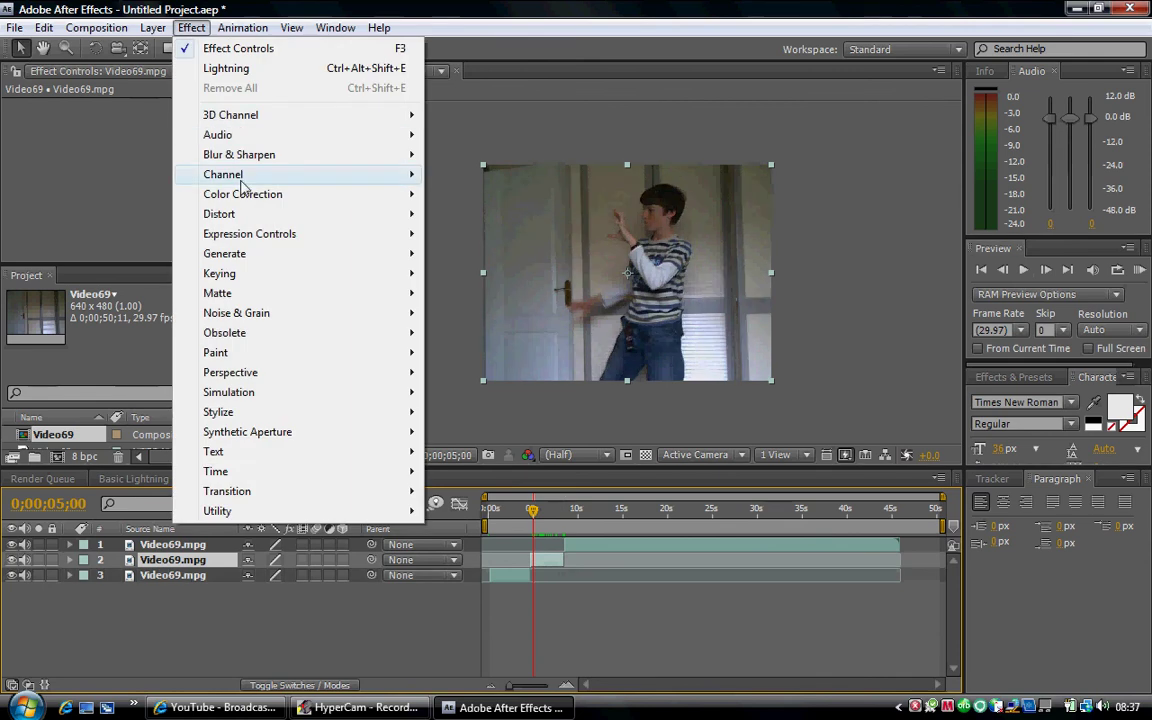
mouse_move(408, 340)
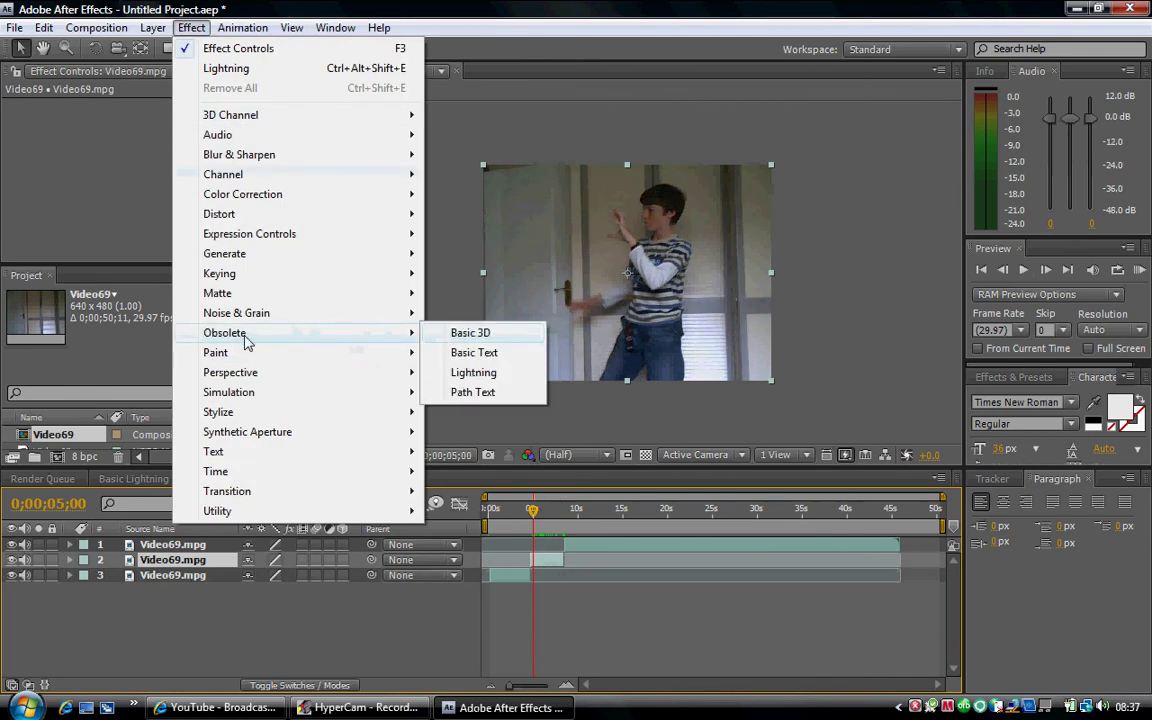
left_click(500, 372)
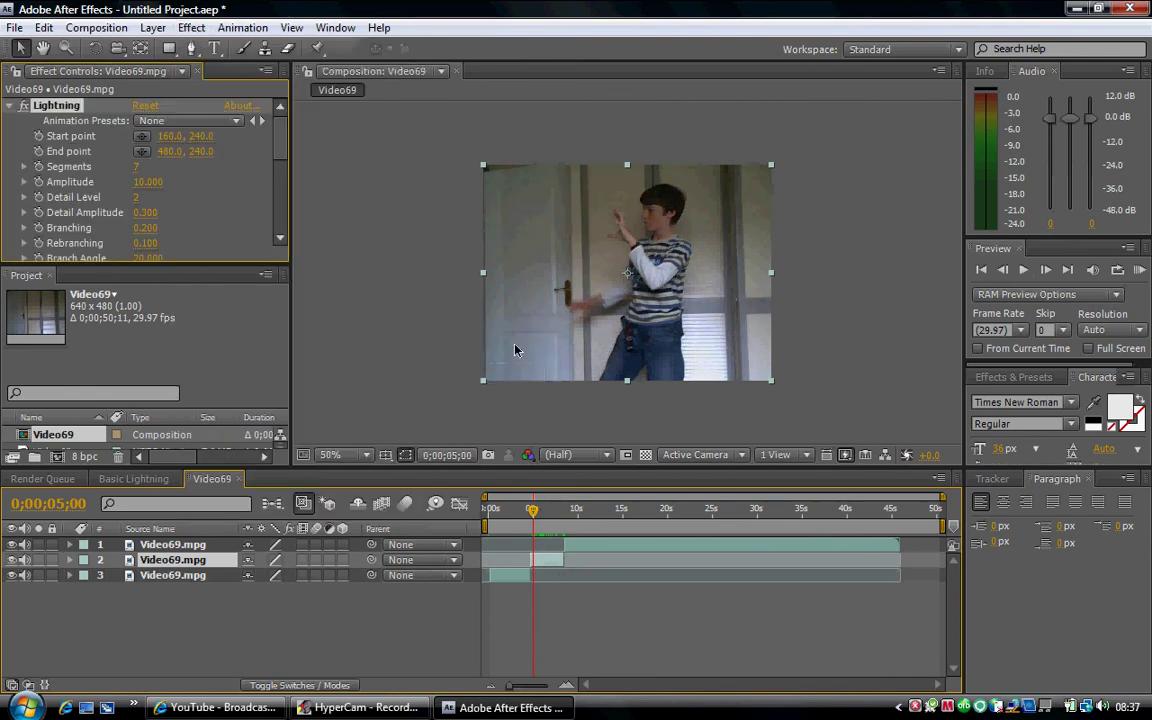
left_click_drag(556, 273, 511, 231)
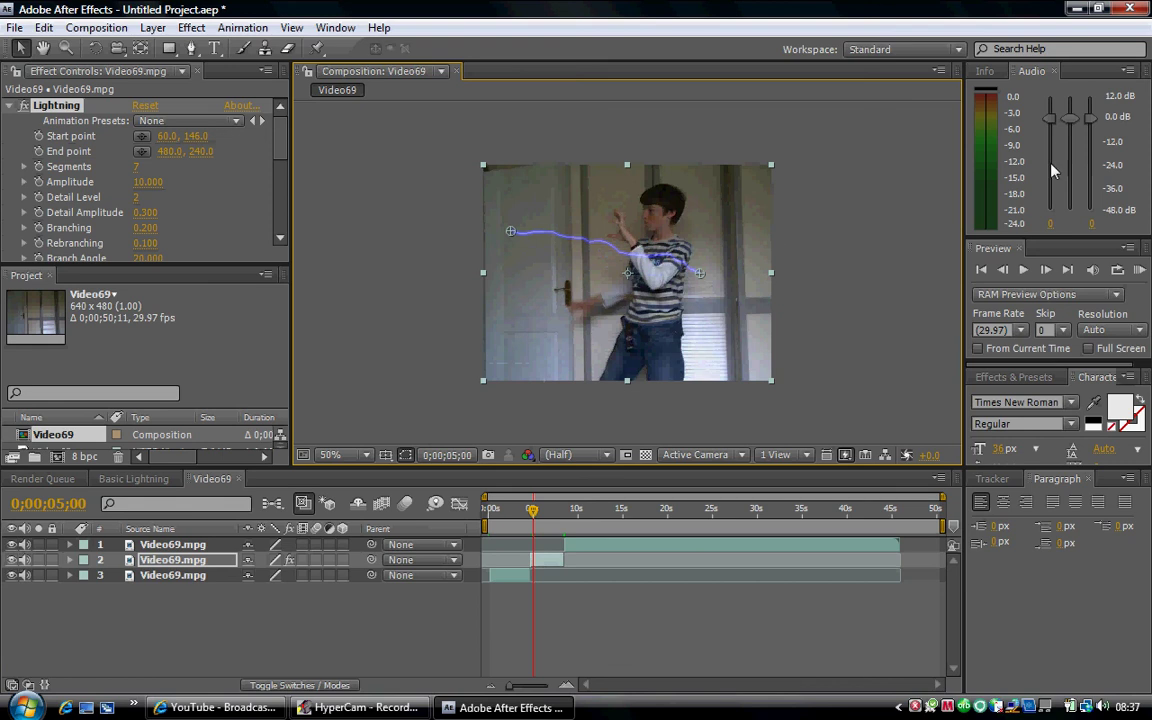
left_click(1023, 269)
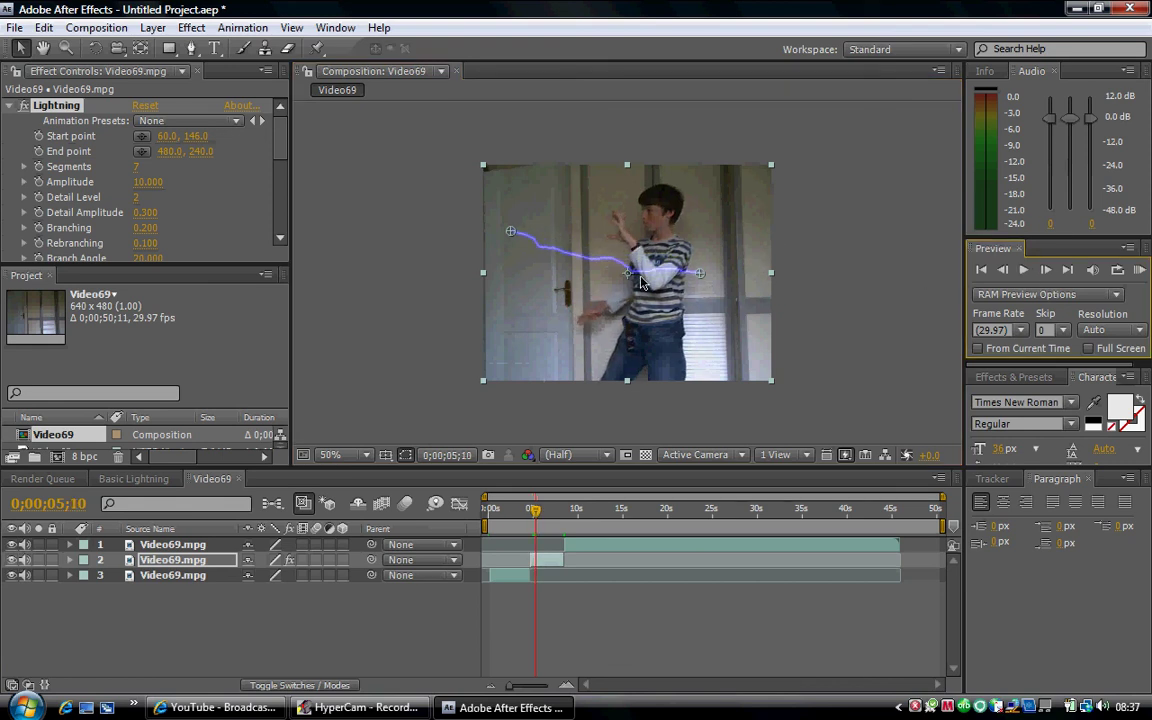
Position the bolt from 298.0, 130.0 to 2.0, 136.0 at the frame's left edge
left_click(231, 121)
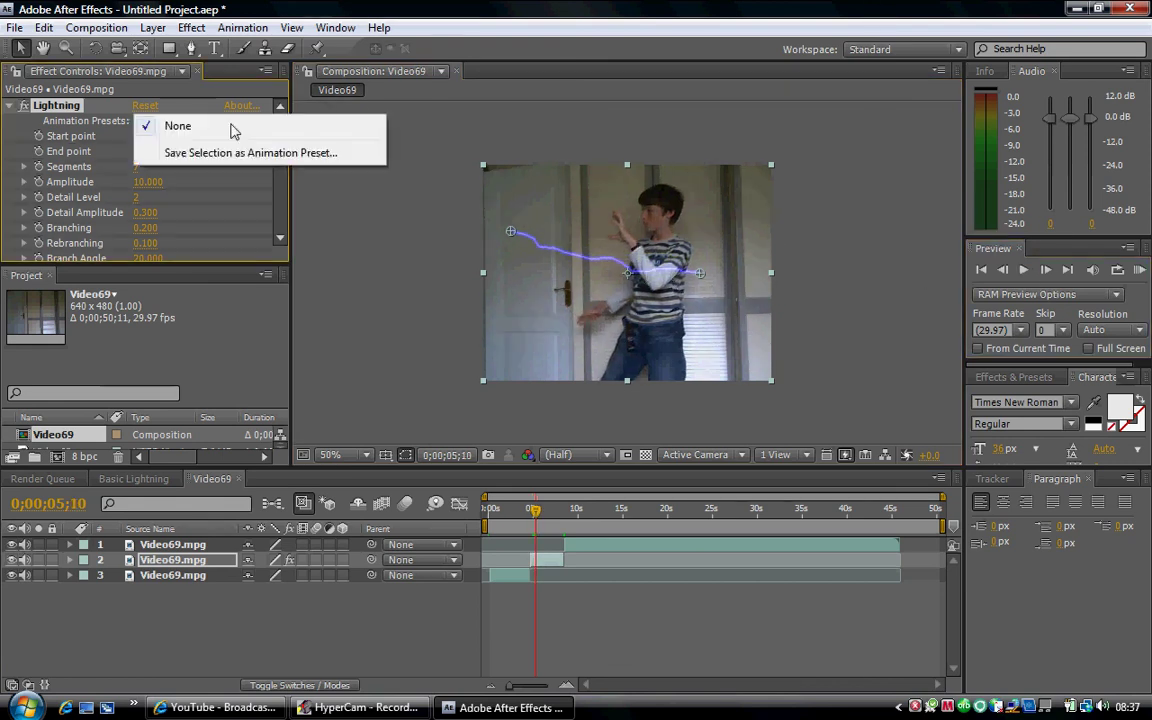
left_click(231, 126)
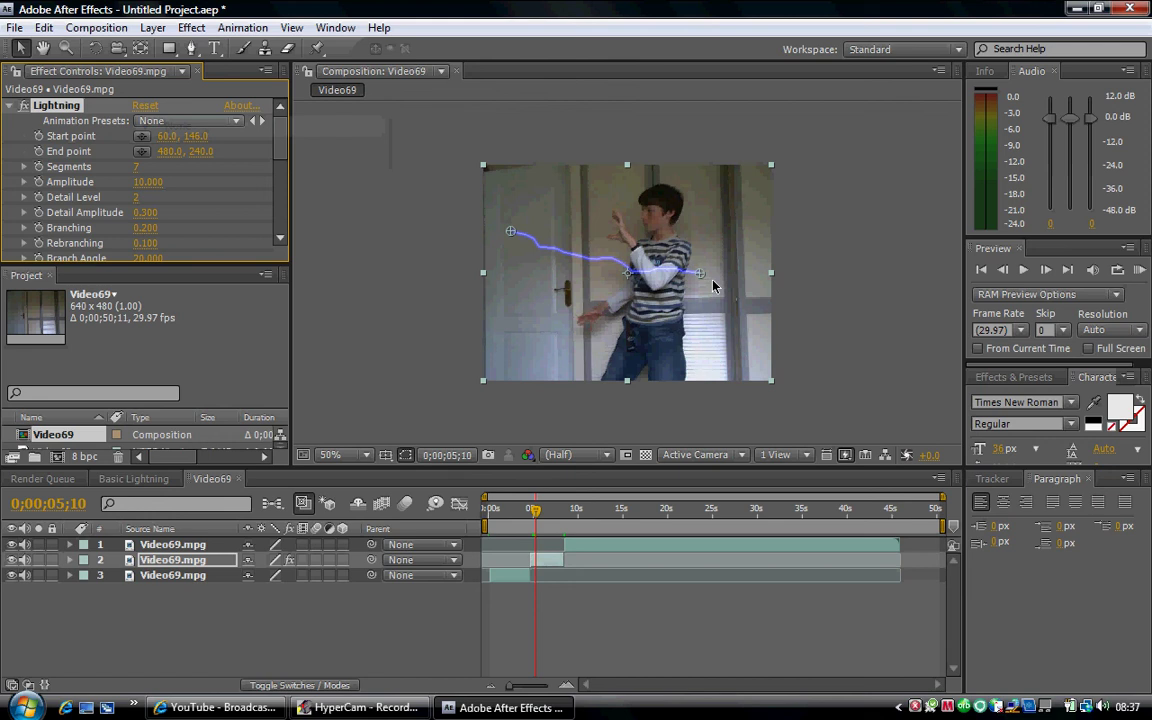
left_click_drag(700, 273, 618, 225)
left_click(1024, 270)
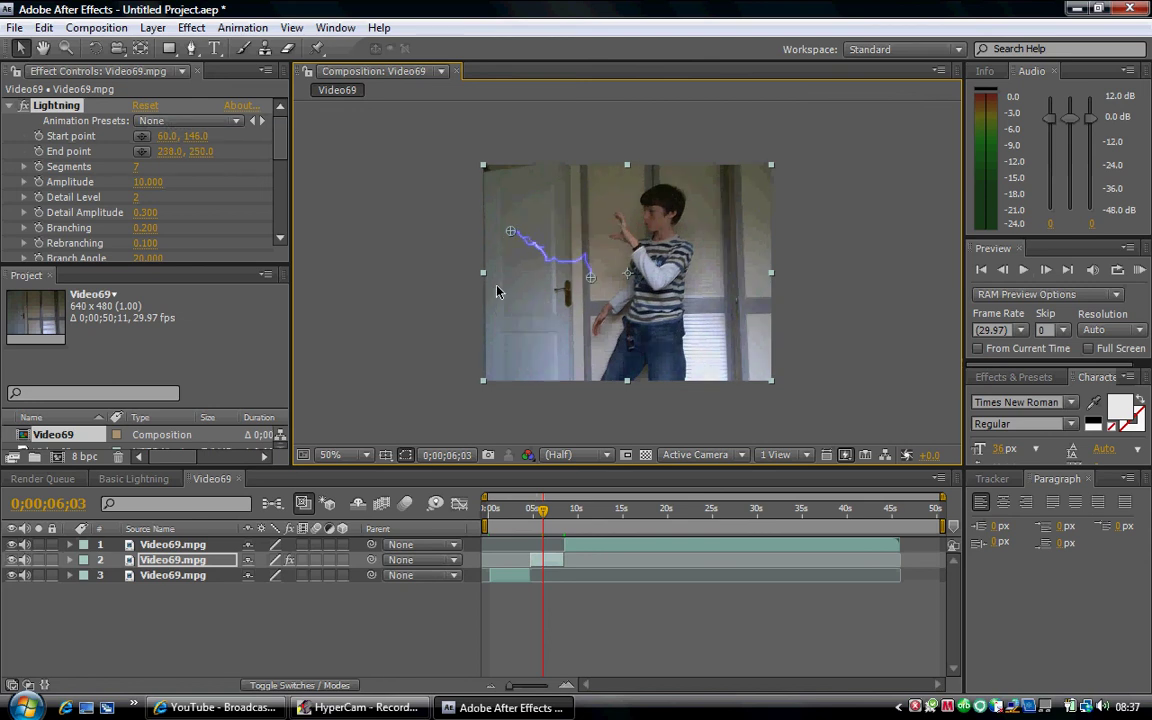
left_click_drag(590, 277, 618, 230)
left_click_drag(485, 258, 485, 227)
left_click(981, 273)
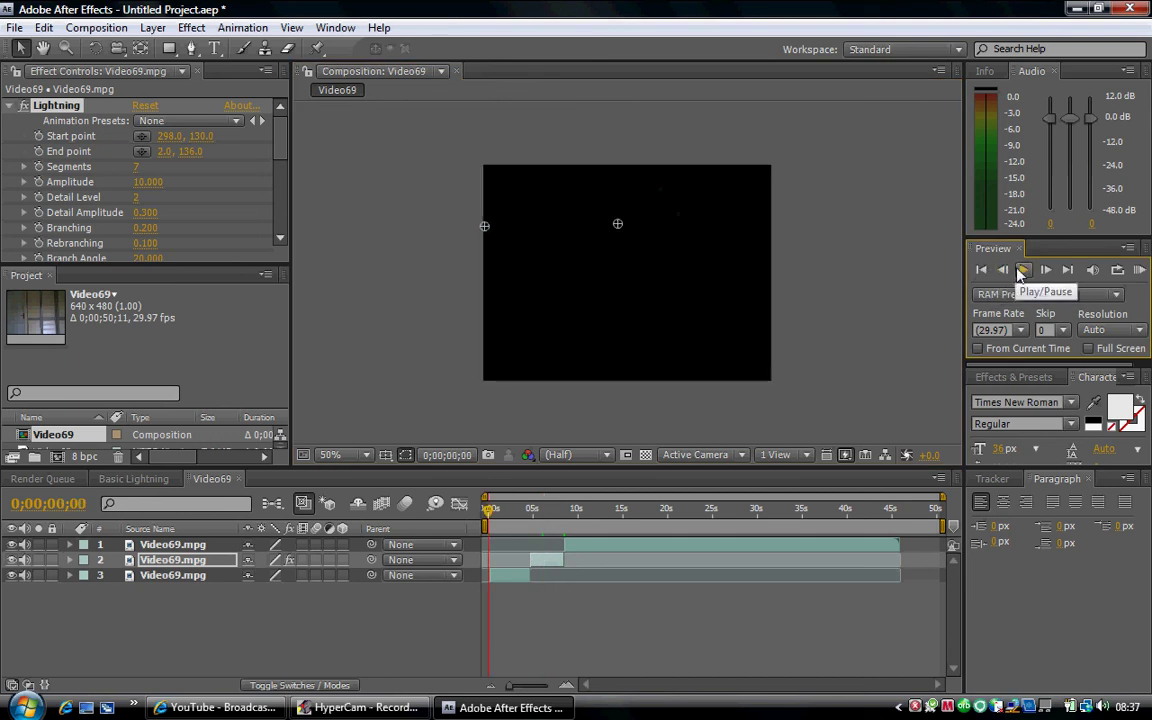
Preview the composition with the lightning bolt, then move ahead to about 0;00;12
left_click(1022, 271)
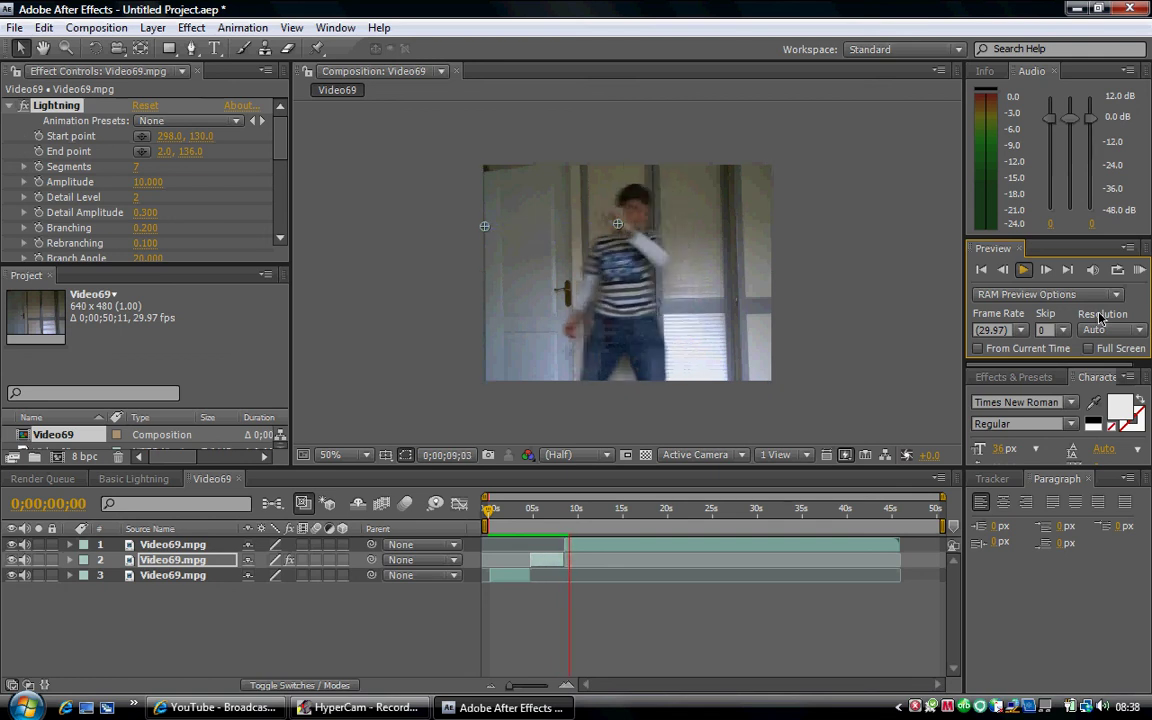
left_click(1023, 269)
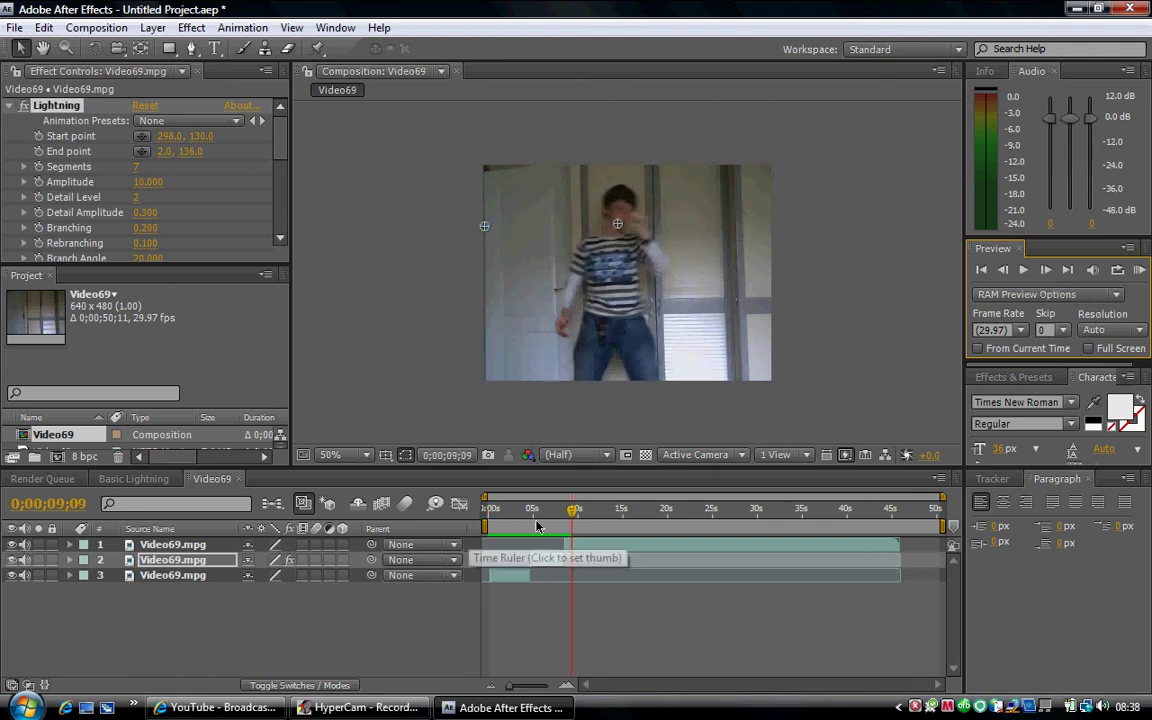
left_click_drag(573, 511, 634, 517)
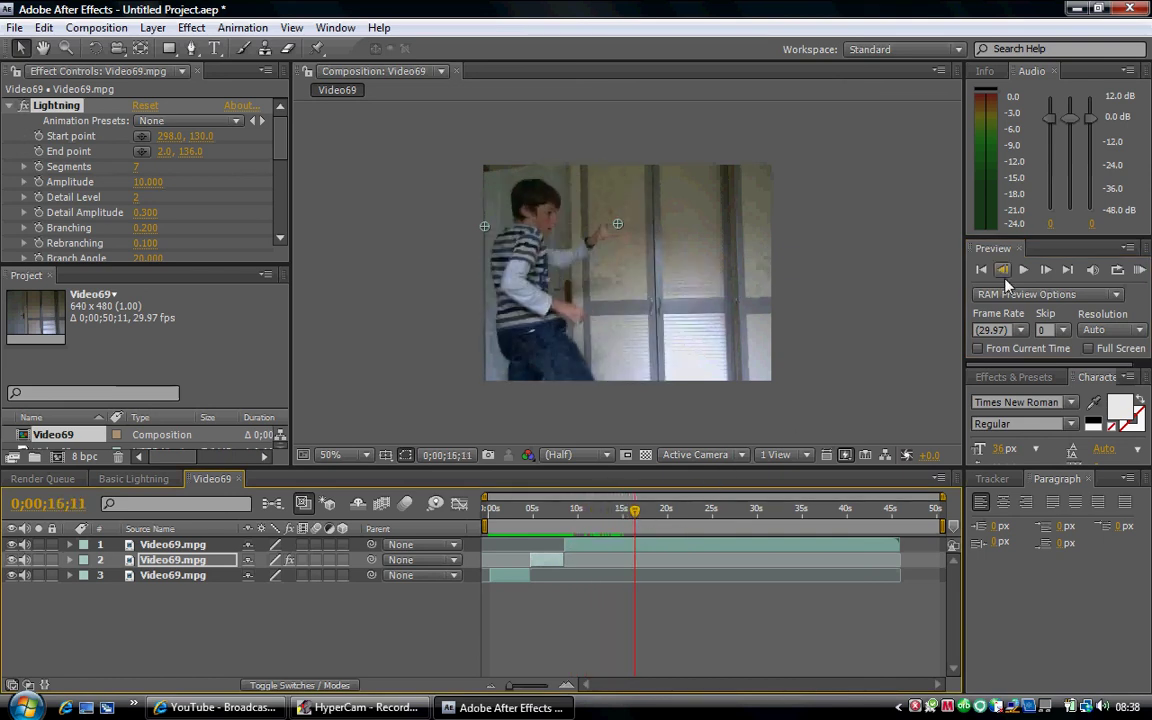
Step frame by frame to 0;00;16;02, where the boy's arm reaches out right
left_click(1003, 271)
left_click(1003, 271)
left_click(1003, 271)
left_click(1003, 271)
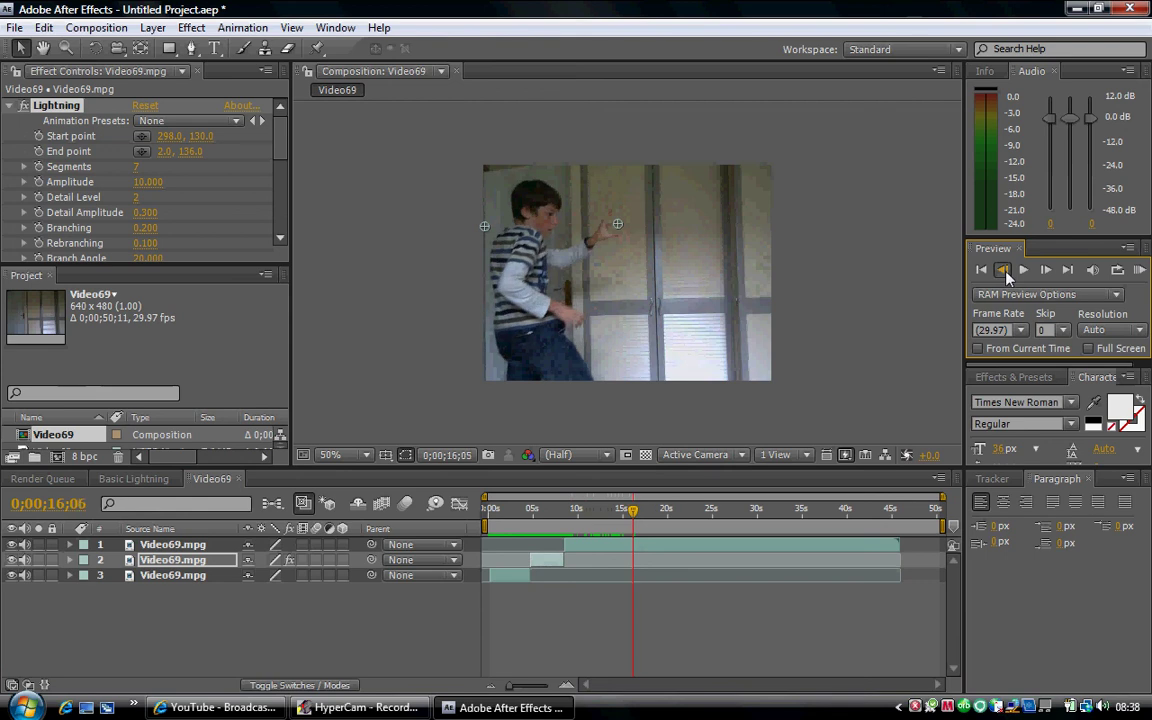
left_click(1003, 271)
left_click(1003, 271)
left_click(1003, 271)
left_click(1003, 271)
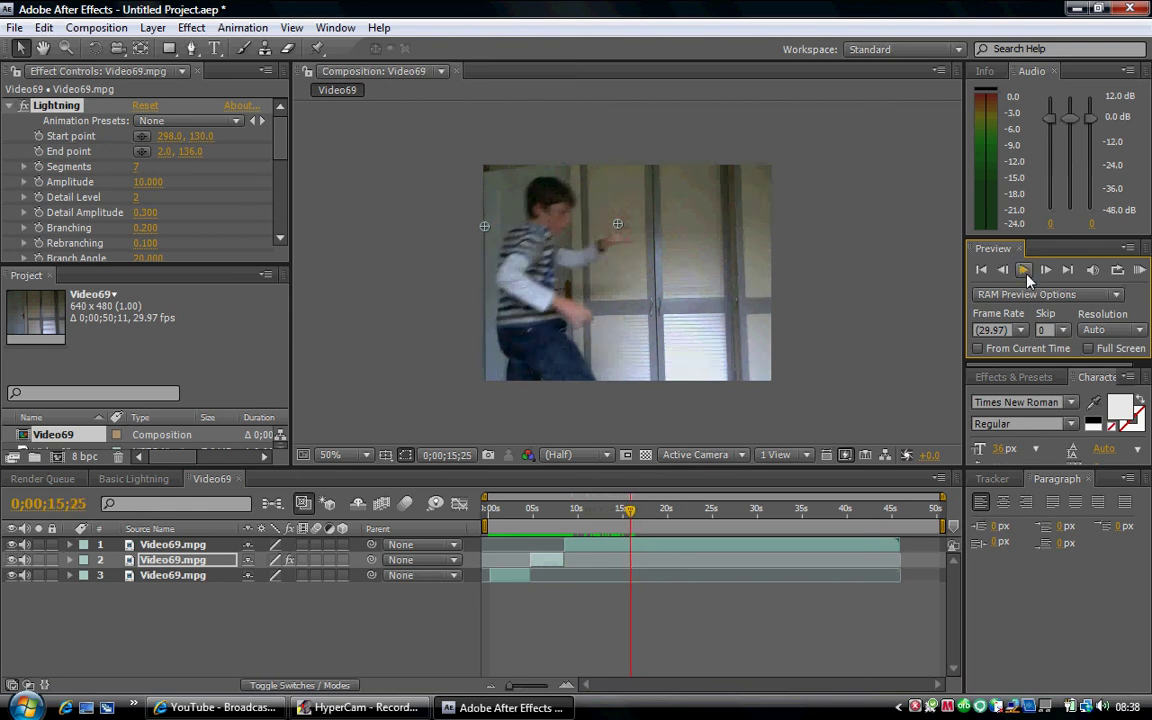
key("Page_Up")
left_click(1041, 274)
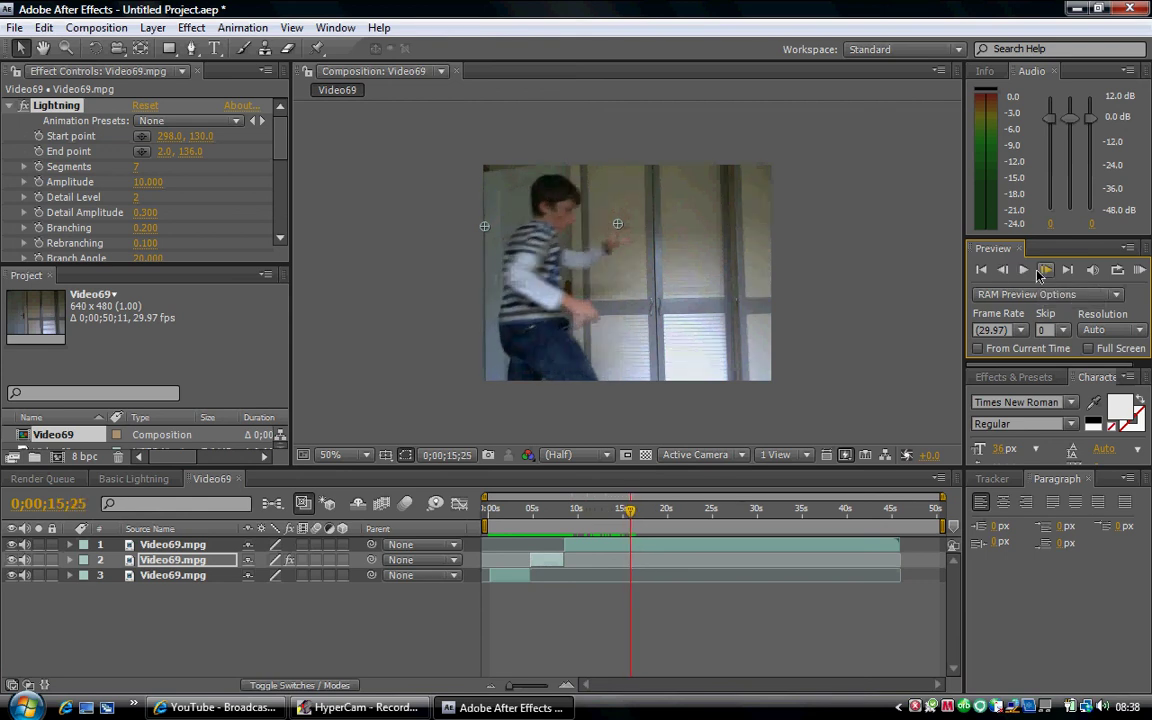
left_click(1041, 276)
left_click(1041, 277)
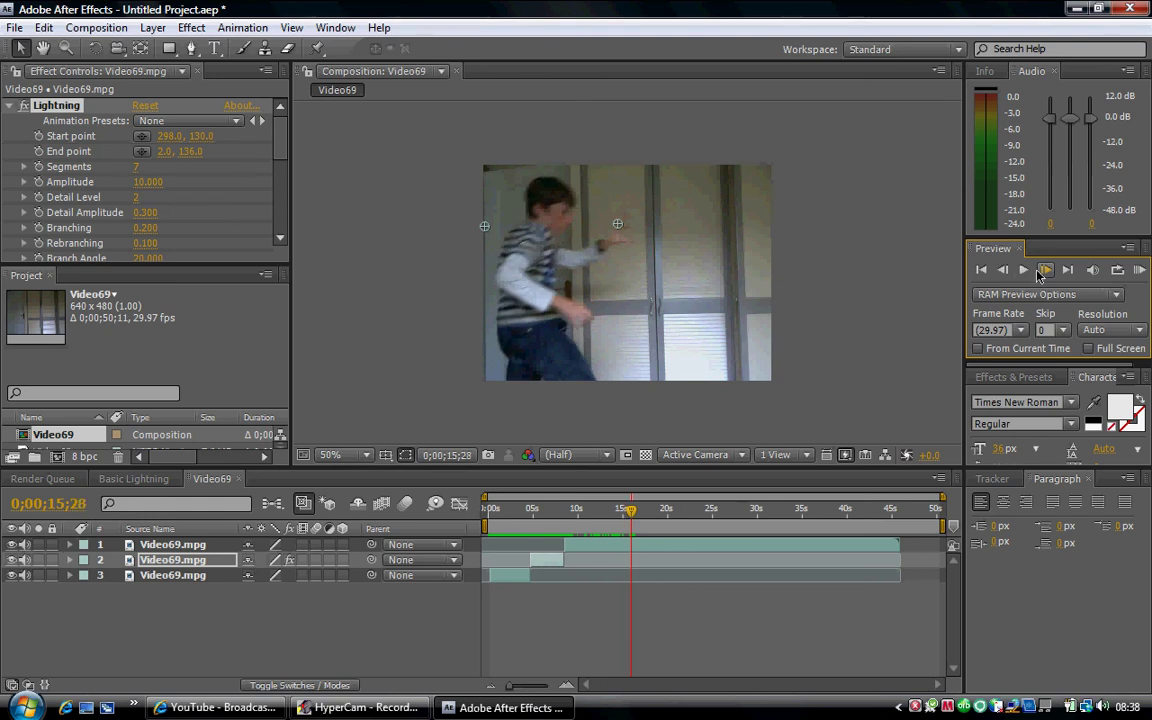
left_click(1041, 277)
left_click(1041, 276)
left_click(1041, 276)
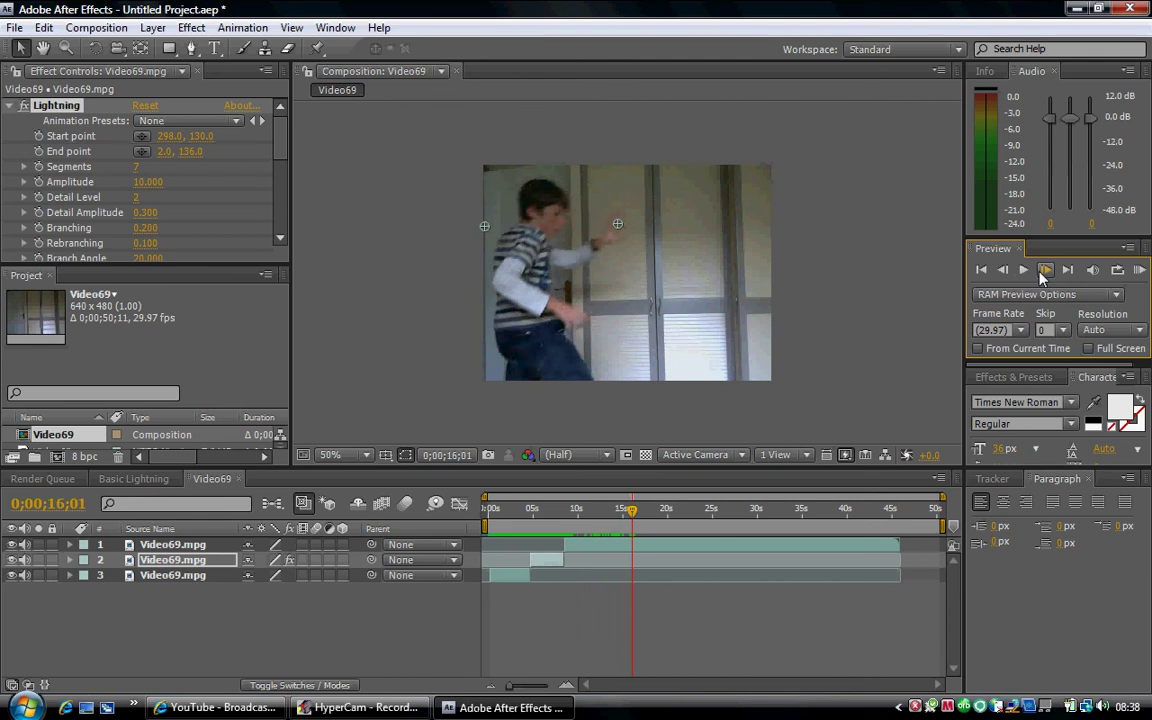
Add a second Lightning effect running from the boy's hand toward the right edge
left_click(191, 27)
mouse_move(391, 343)
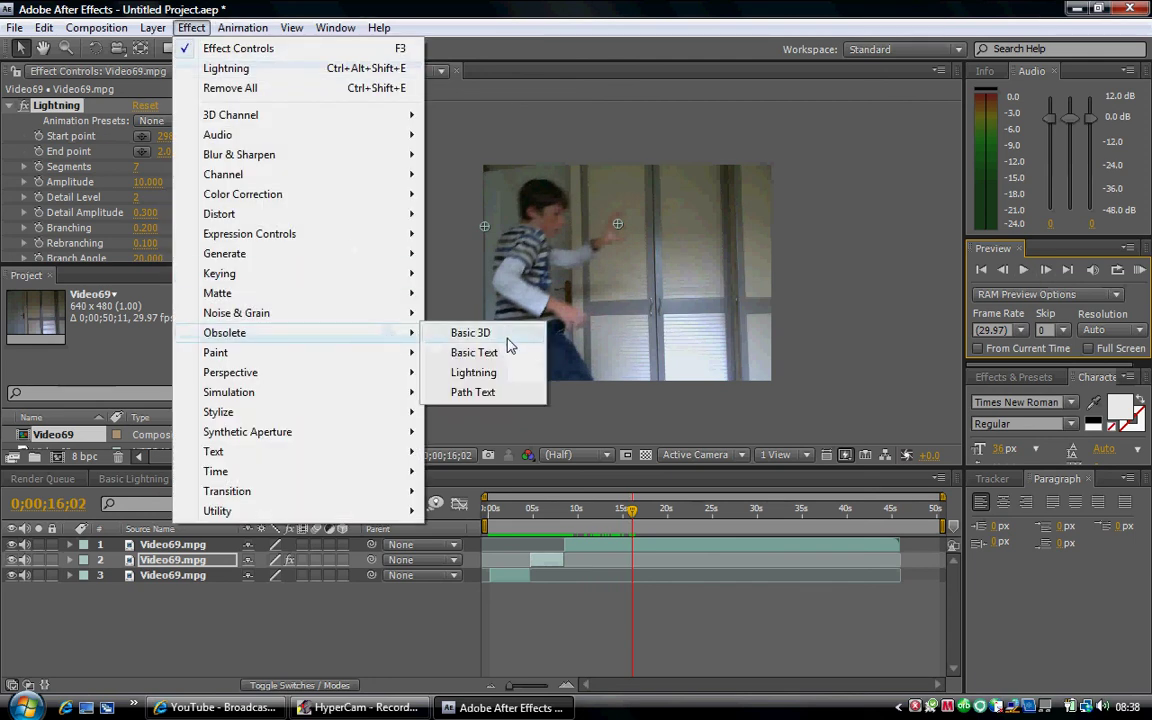
left_click(490, 373)
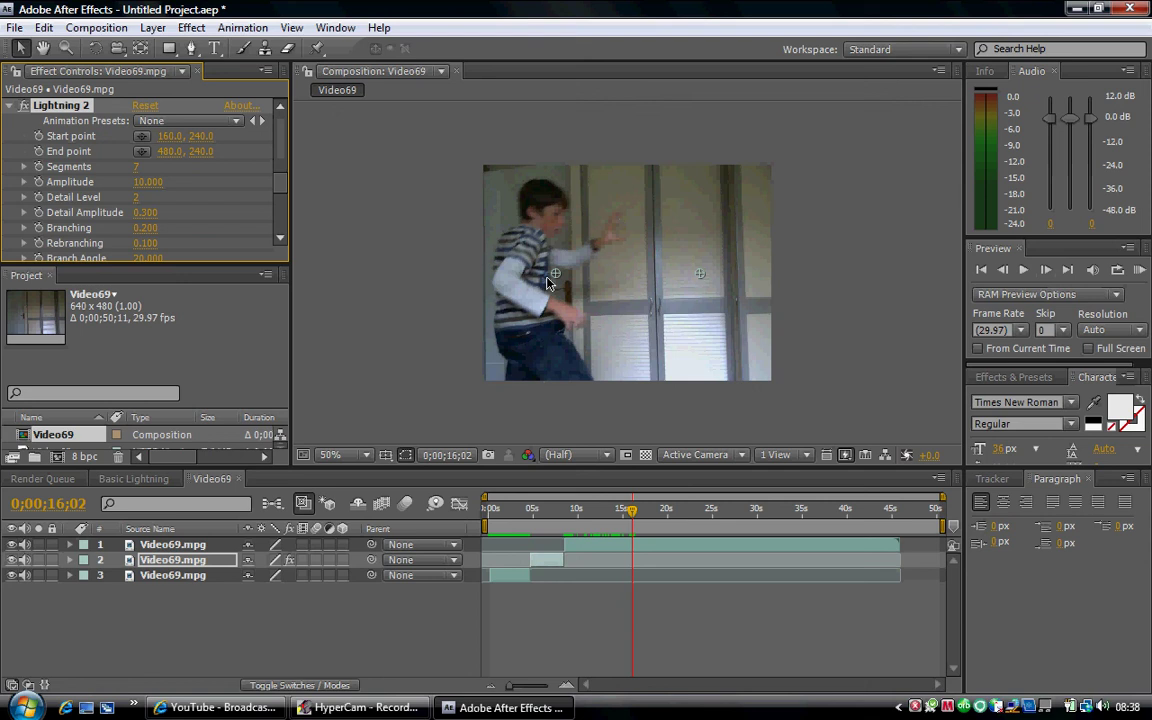
left_click_drag(555, 273, 625, 231)
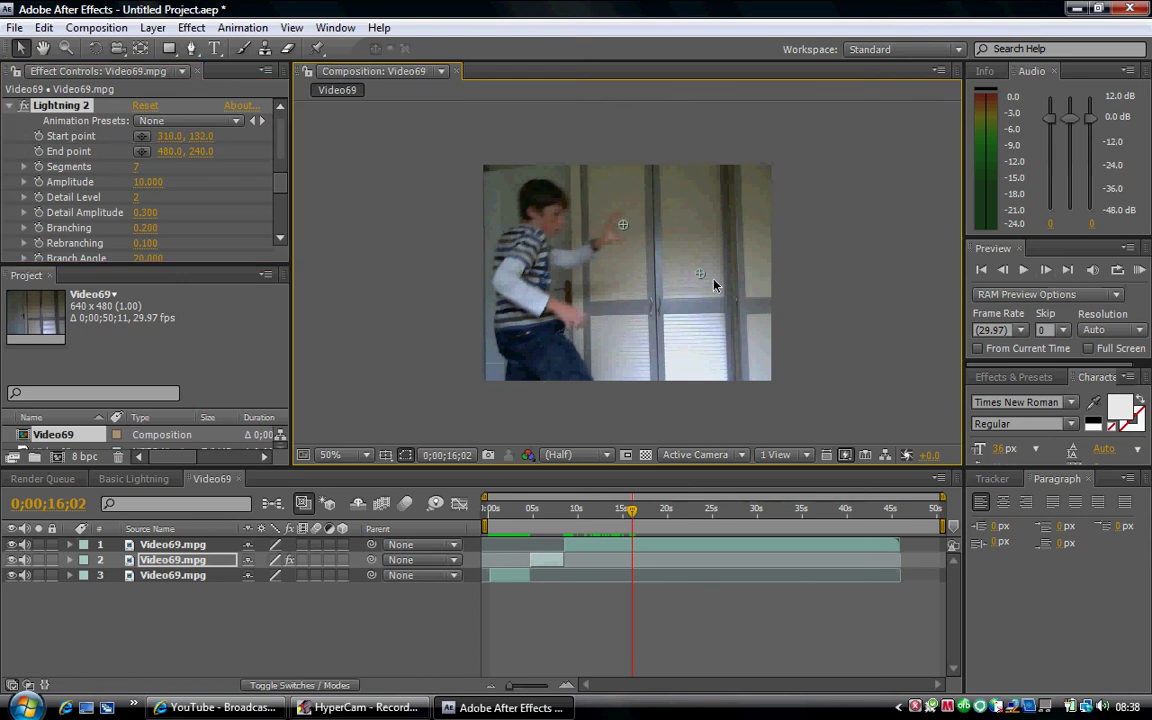
left_click_drag(767, 233, 772, 227)
Reselect the middle layer and return to 0;00;06;03 to check the first bolt
left_click(620, 511)
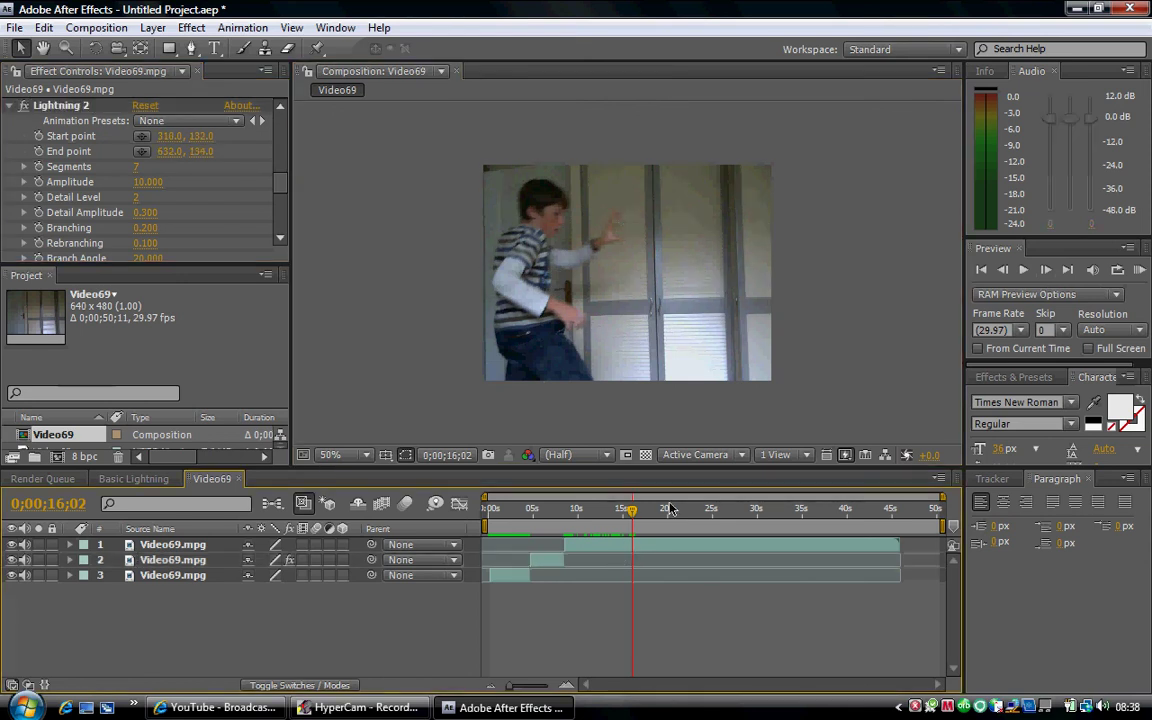
key("KP_2")
key("i")
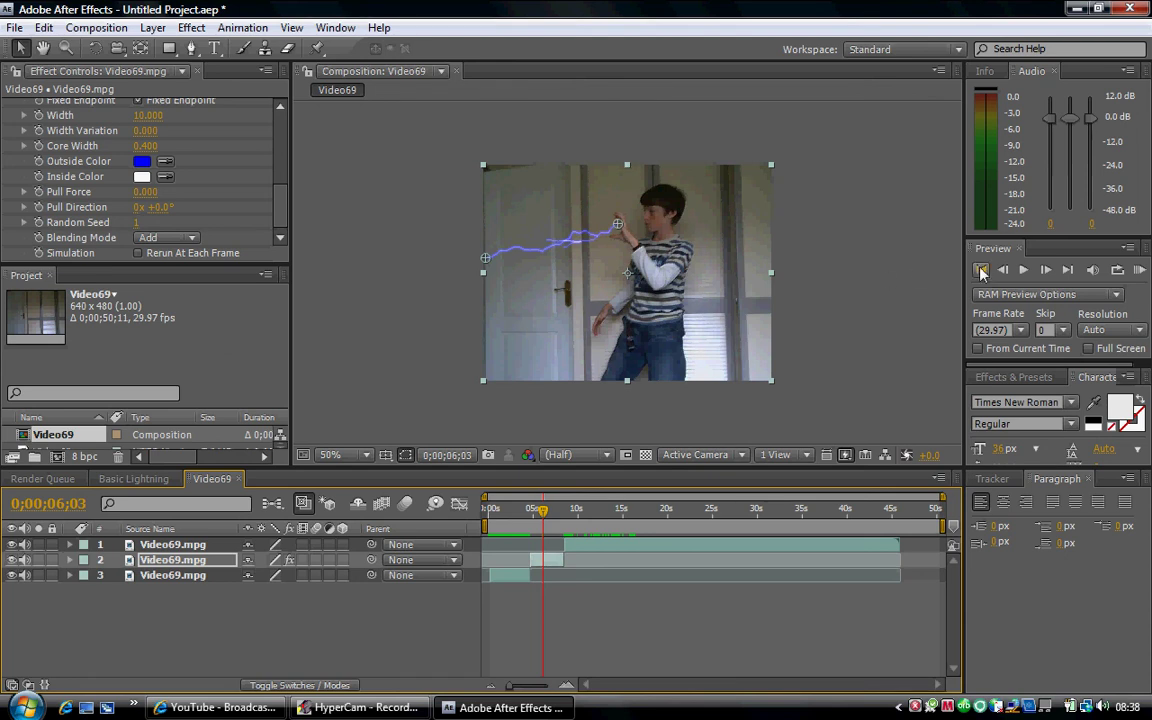
left_click(1018, 271)
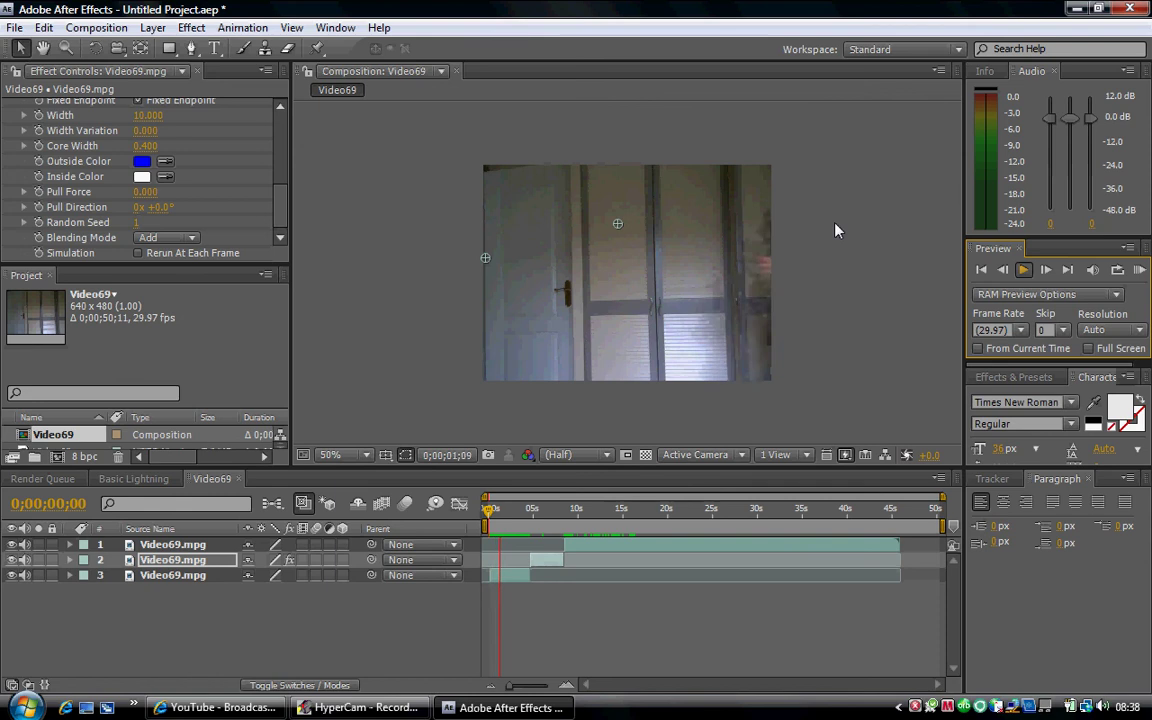
left_click(490, 260)
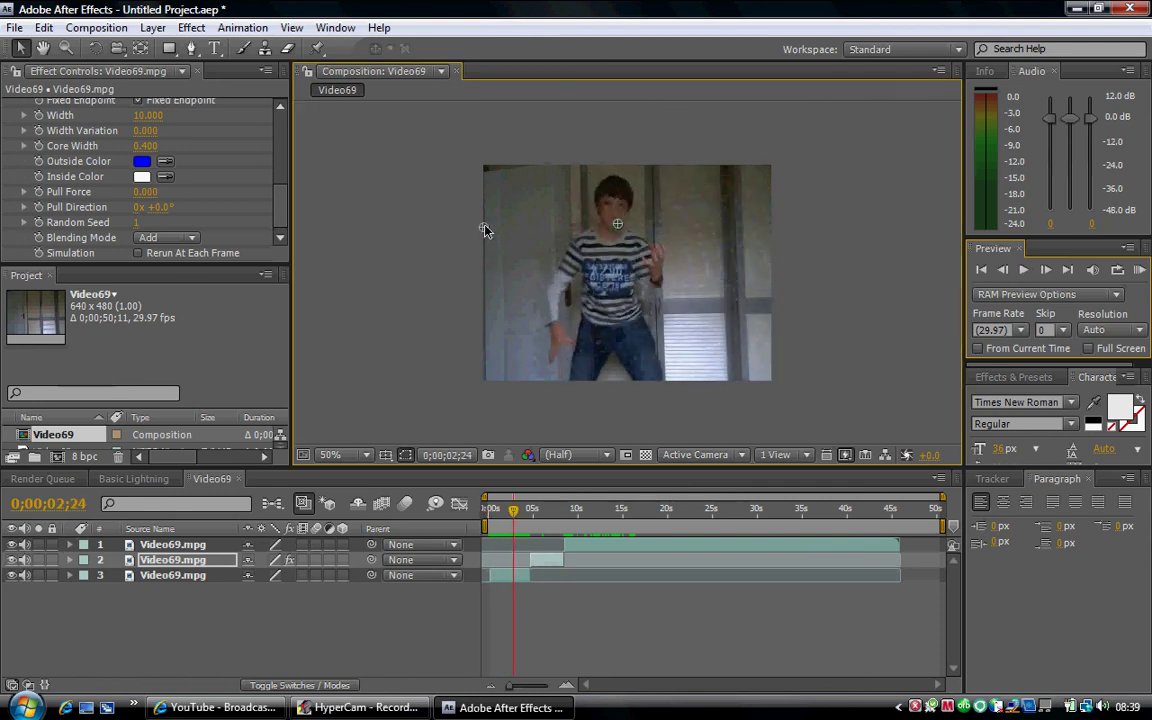
left_click(1023, 269)
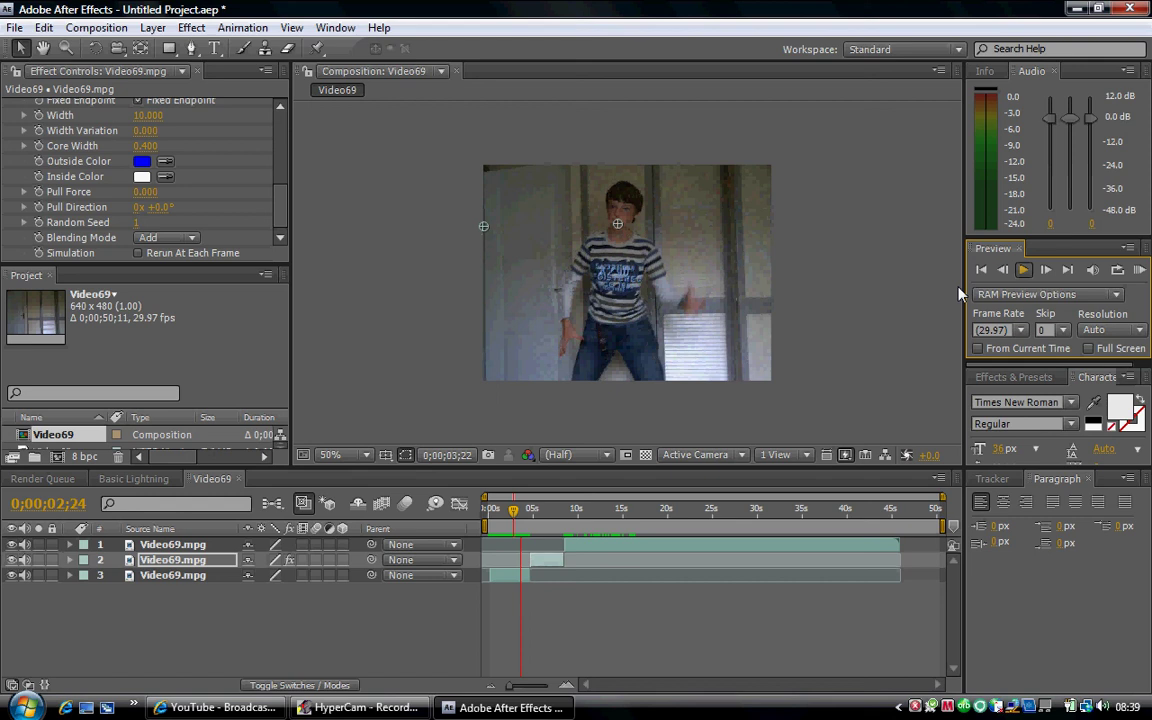